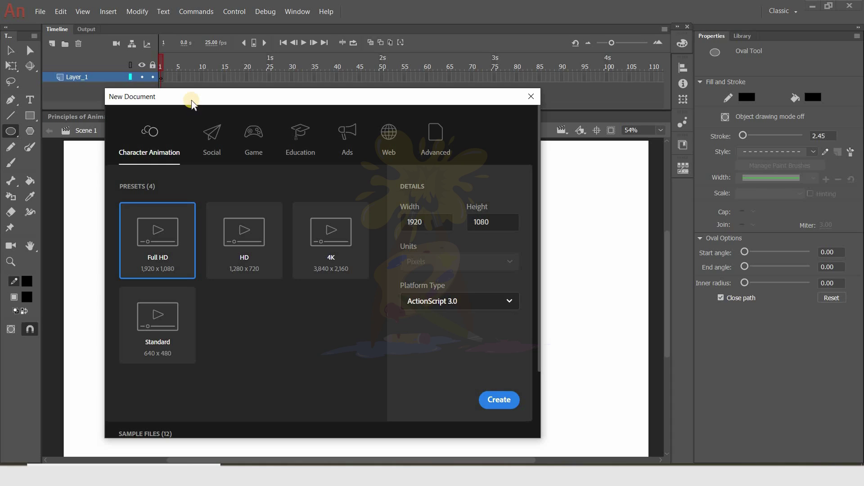
# Step: Create a Full HD 1920 × 1080 ActionScript 3.0 document and draw a black oval about 476 × 404 px in the stage's left half
pyautogui.click(499, 400)
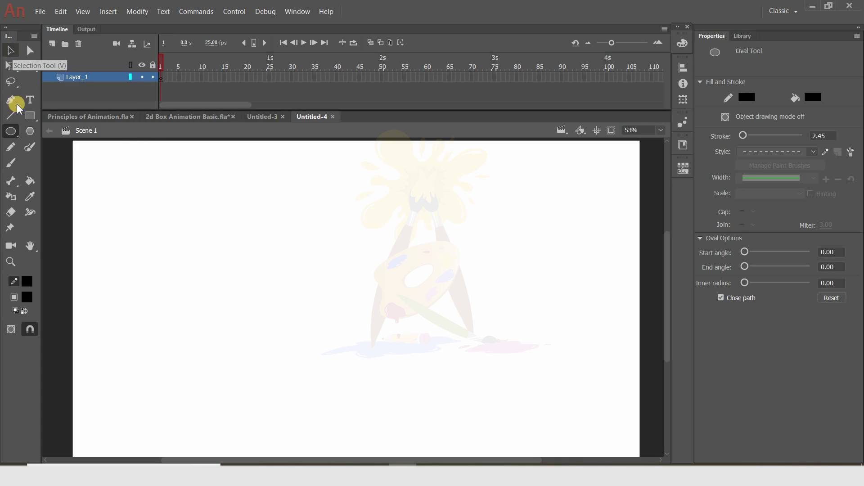
pyautogui.moveTo(140, 209); pyautogui.dragTo(282, 328)
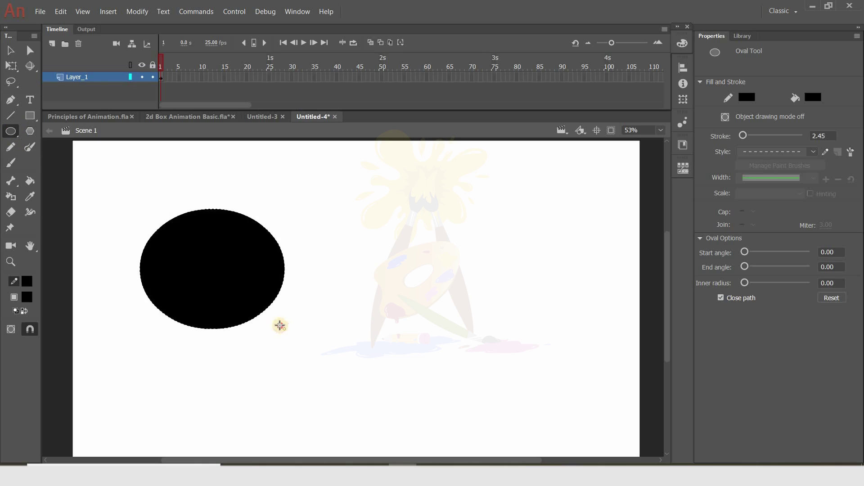
# Step: Set the fill colour to red and recolour the oval's interior with the Paint Bucket tool
pyautogui.click(26, 297)
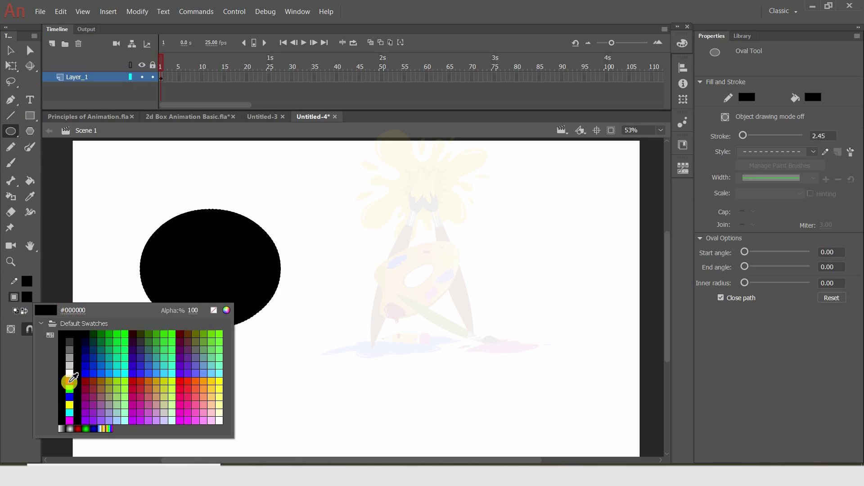
pyautogui.click(69, 381)
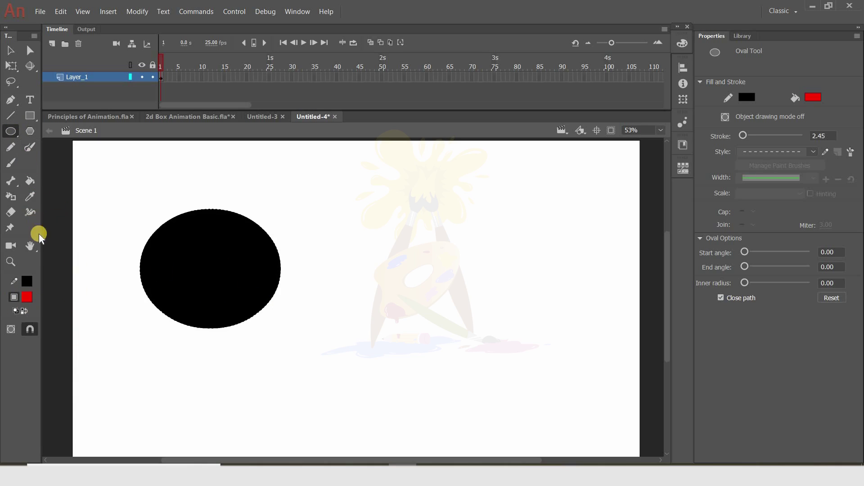
pyautogui.click(29, 181)
pyautogui.click(209, 297)
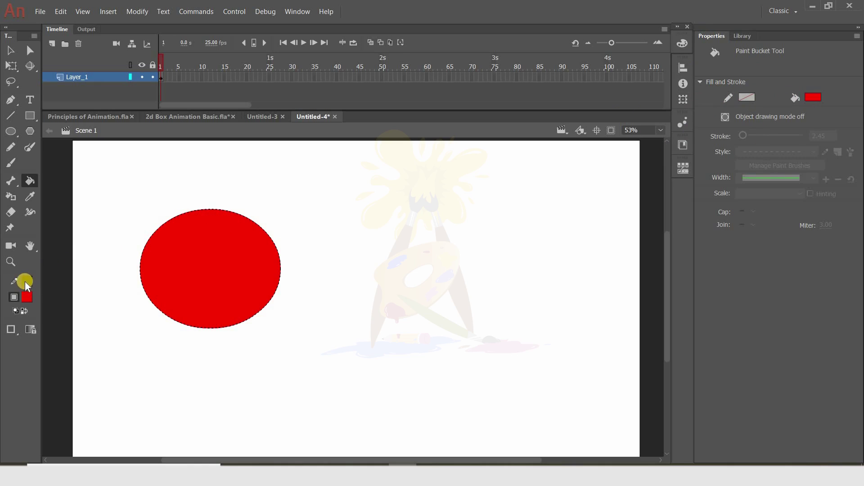
# Step: Select the oval's outline alone, its fill alone, and finally the whole oval by marquee with the Selection tool
pyautogui.click(13, 54)
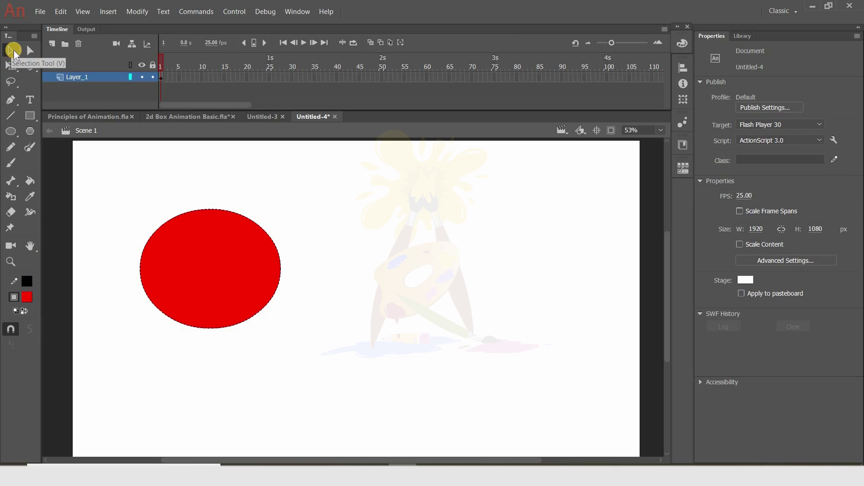
pyautogui.click(158, 228)
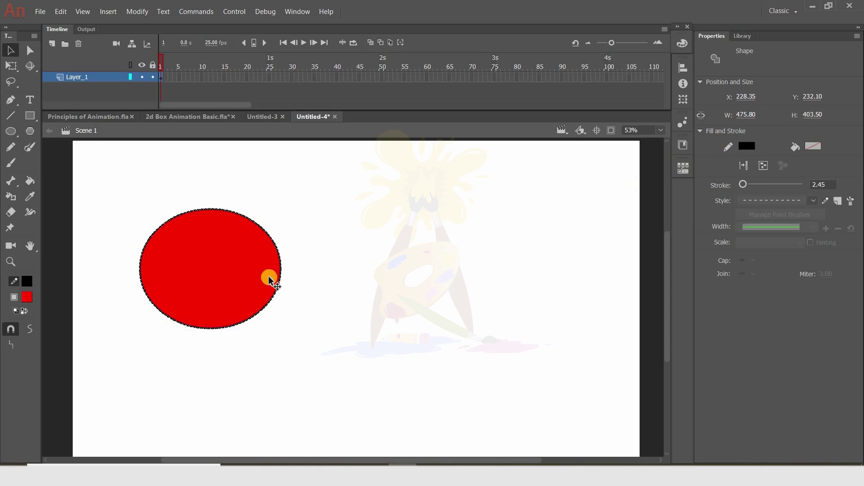
pyautogui.click(225, 266)
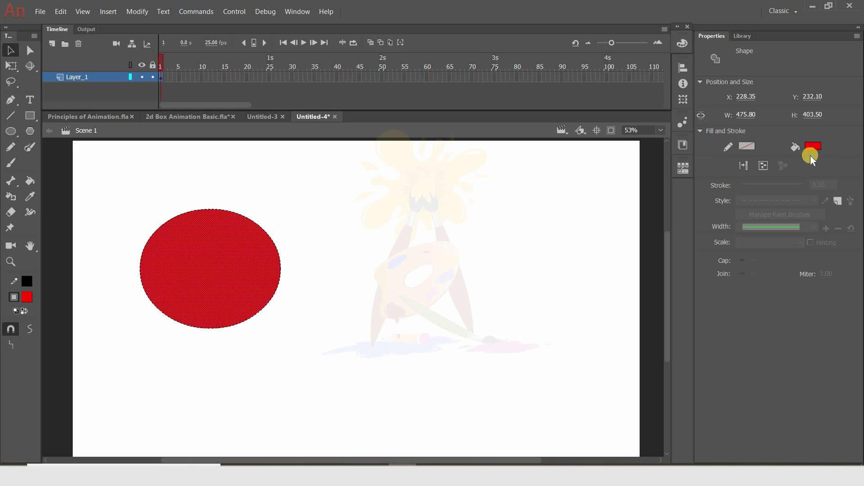
pyautogui.click(135, 153)
pyautogui.click(12, 51)
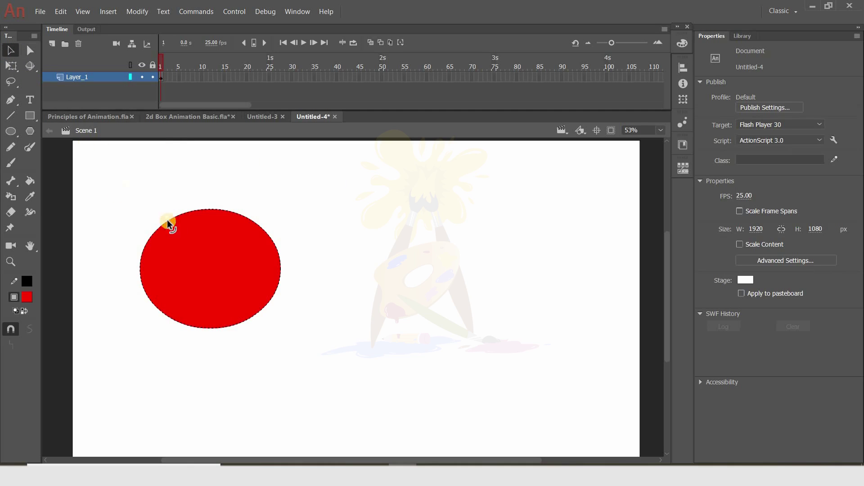
pyautogui.moveTo(122, 189)
pyautogui.mouseDown()
pyautogui.moveTo(244, 340)
pyautogui.moveTo(296, 355)
pyautogui.mouseUp()
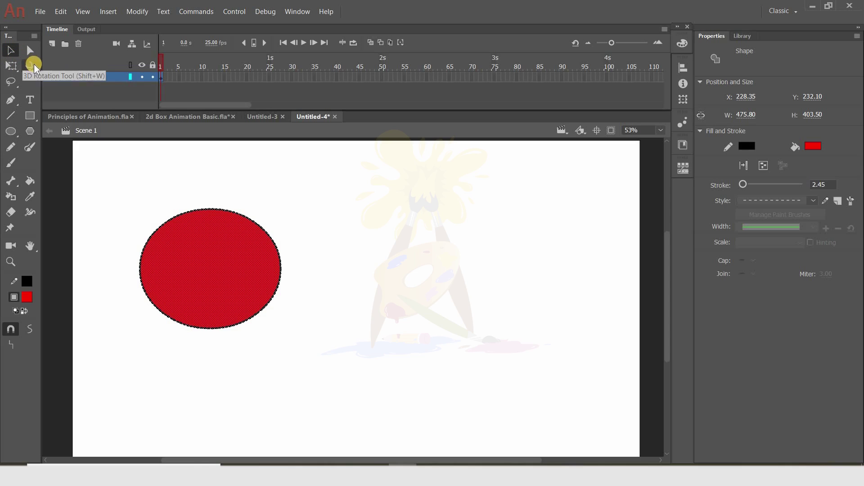
# Step: Select the lower-right part of the oval with freehand Lasso outlines
pyautogui.click(13, 82)
pyautogui.moveTo(164, 199)
pyautogui.mouseDown()
pyautogui.moveTo(154, 344)
pyautogui.moveTo(292, 311)
pyautogui.moveTo(339, 280)
pyautogui.mouseUp()
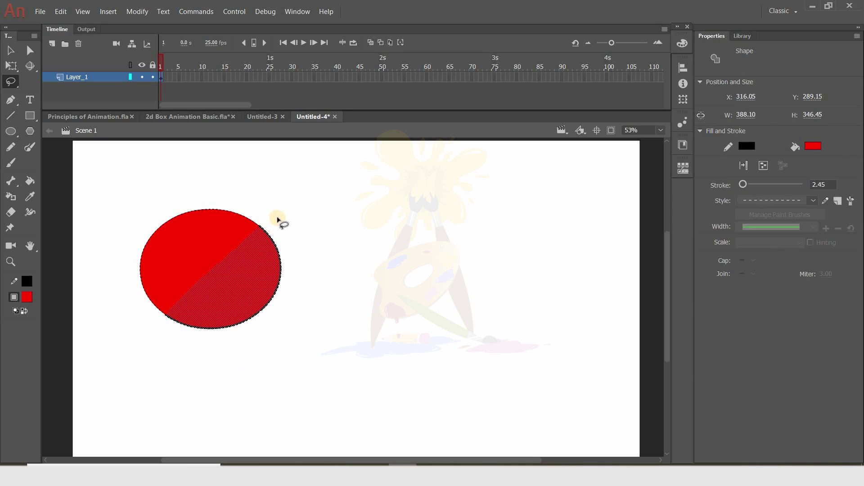
pyautogui.moveTo(293, 235)
pyautogui.mouseDown()
pyautogui.moveTo(239, 233)
pyautogui.moveTo(185, 270)
pyautogui.moveTo(193, 354)
pyautogui.moveTo(309, 296)
pyautogui.moveTo(279, 239)
pyautogui.mouseUp()
# Step: Deselect the lassoed area and marquee-select the oval's lower-left part with the Selection tool
pyautogui.click(11, 50)
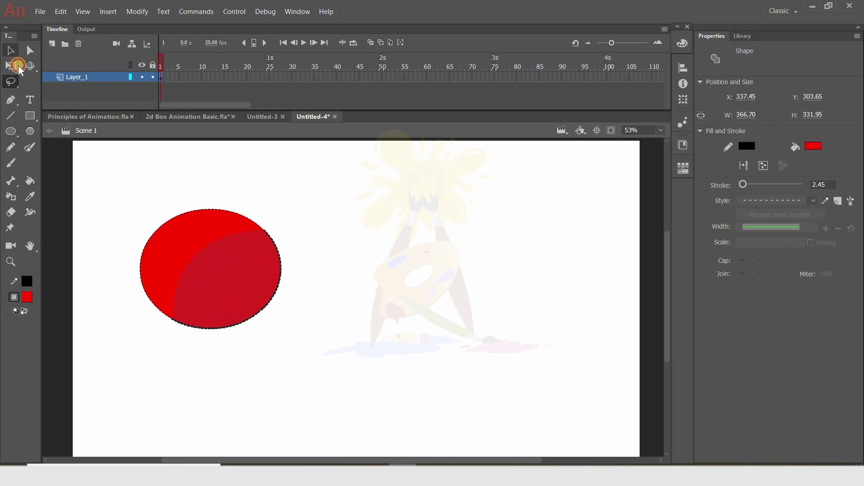
pyautogui.click(116, 234)
pyautogui.moveTo(137, 355); pyautogui.dragTo(254, 285)
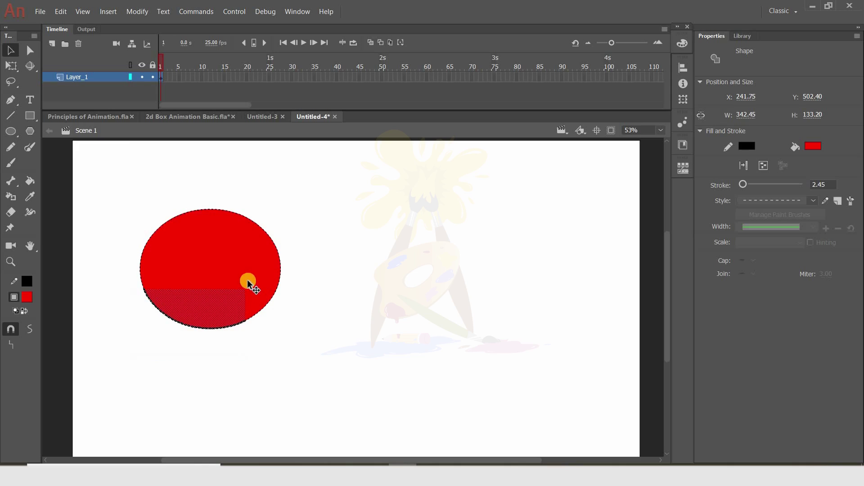
pyautogui.click(17, 87)
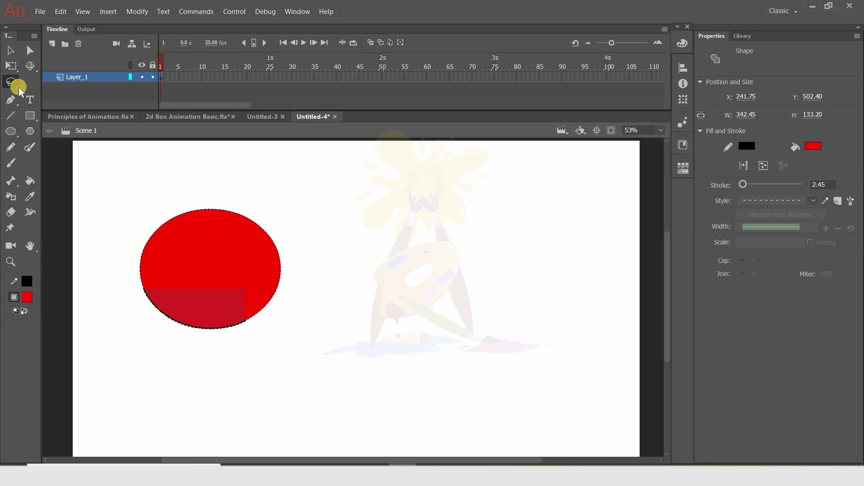
pyautogui.click(18, 89)
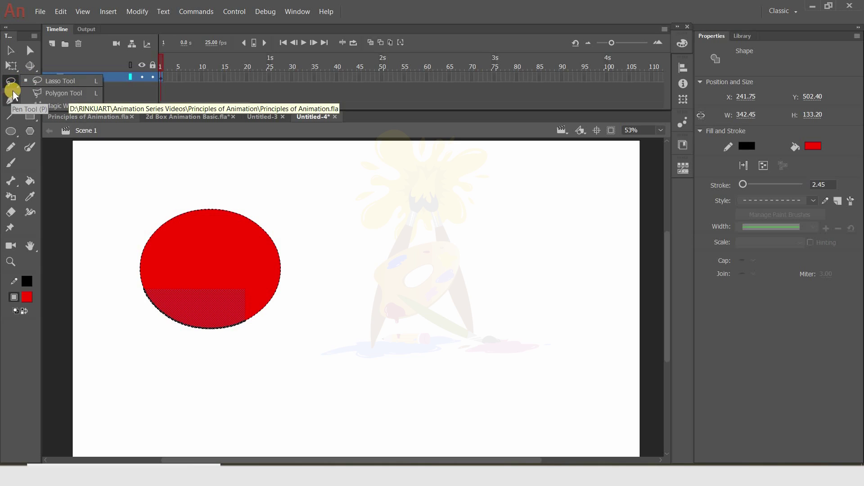
pyautogui.click(93, 143)
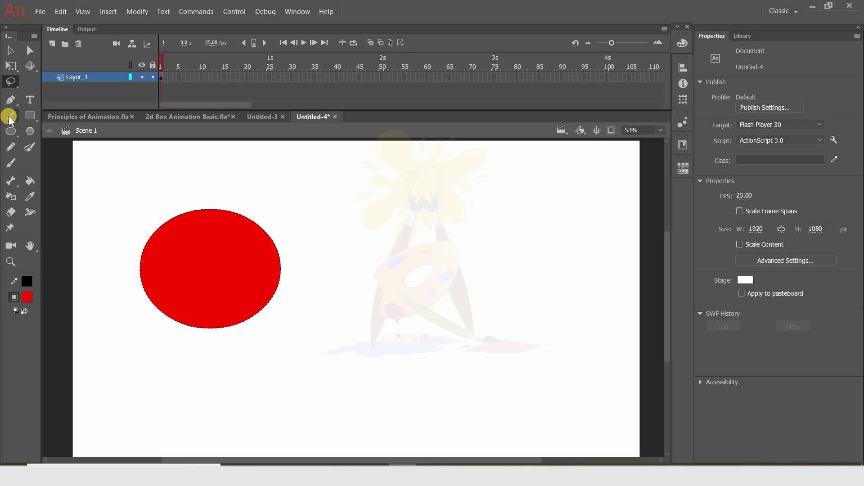
# Step: Draw a red rectangle about 371 × 261 px with a dashed black outline to the right of the oval
pyautogui.click(31, 118)
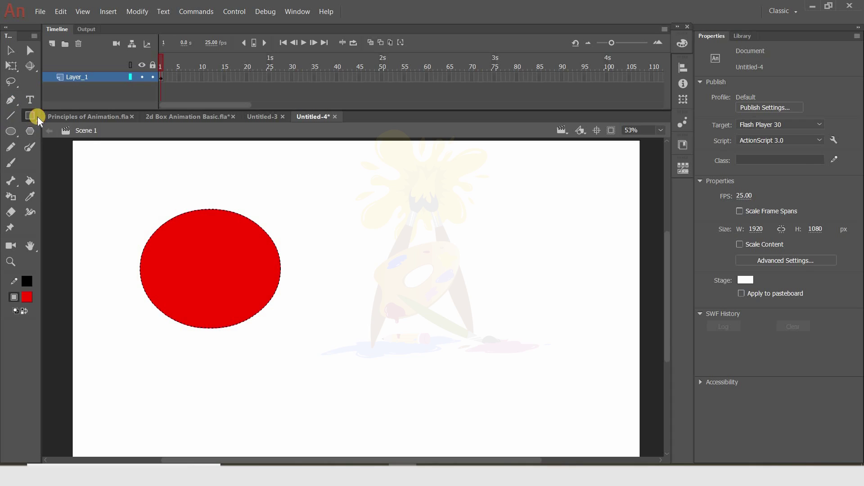
pyautogui.moveTo(355, 207)
pyautogui.mouseDown()
pyautogui.moveTo(436, 282)
pyautogui.moveTo(466, 284)
pyautogui.mouseUp()
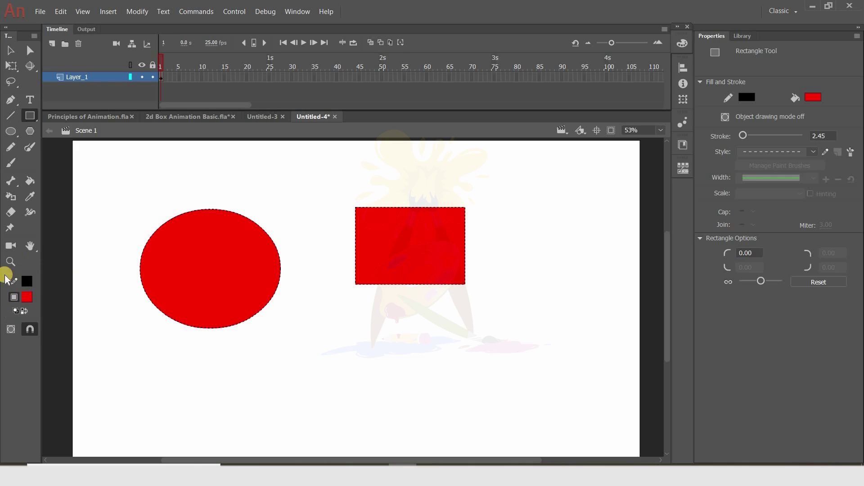
# Step: Set the stroke colour to none and draw an outline-free red rectangle about 371 × 282 px below the first one
pyautogui.click(27, 281)
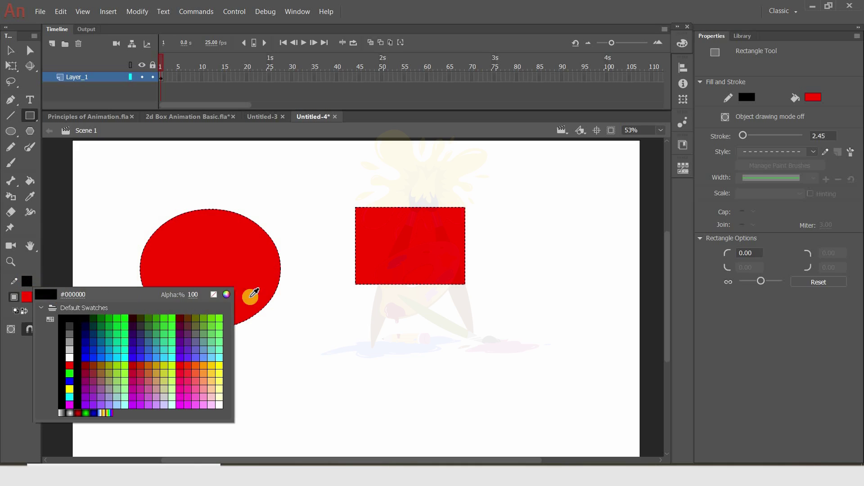
pyautogui.click(213, 295)
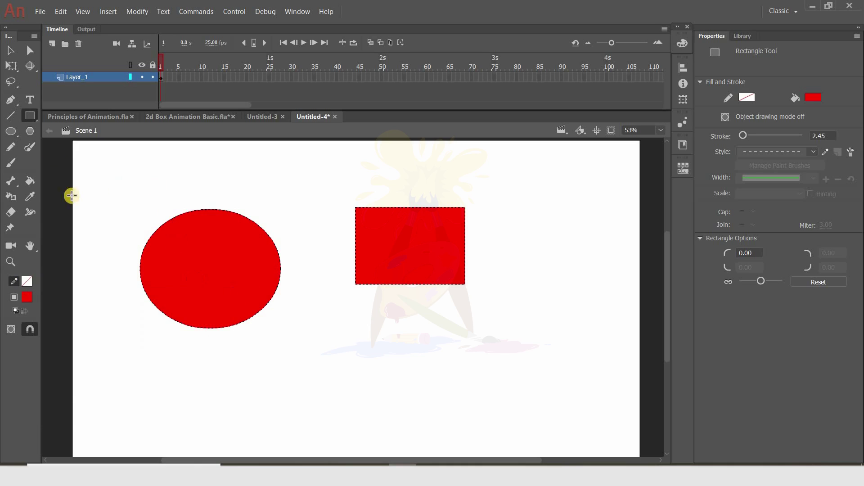
pyautogui.moveTo(301, 329)
pyautogui.mouseDown()
pyautogui.moveTo(365, 393)
pyautogui.moveTo(410, 412)
pyautogui.mouseUp()
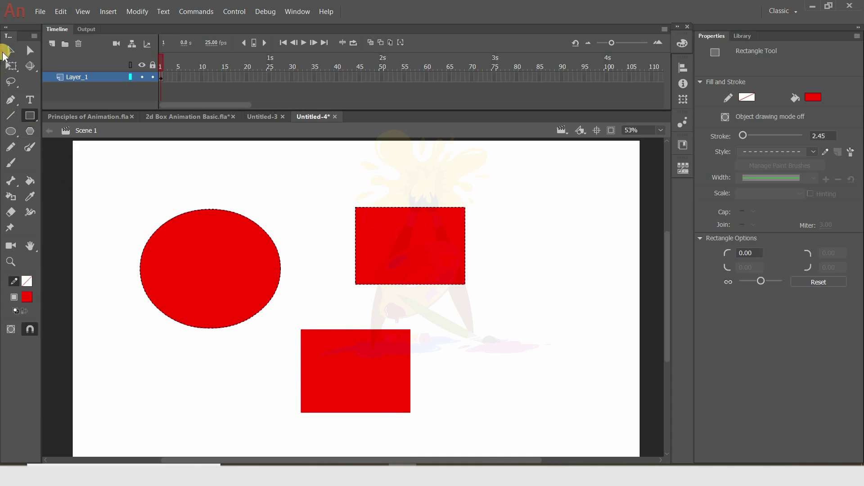
# Step: Select the lower rectangle's fill, followed by only the left edge of the upper rectangle's outline, and clear the selection
pyautogui.click(11, 51)
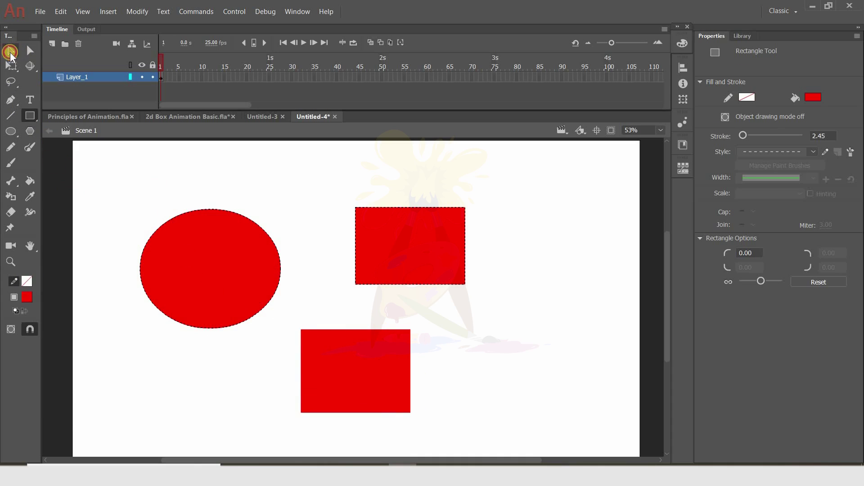
pyautogui.click(325, 334)
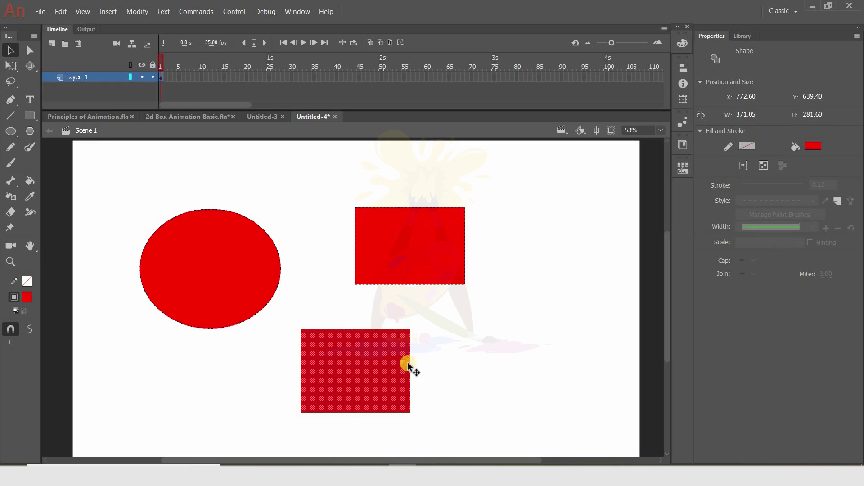
pyautogui.click(378, 255)
pyautogui.click(355, 255)
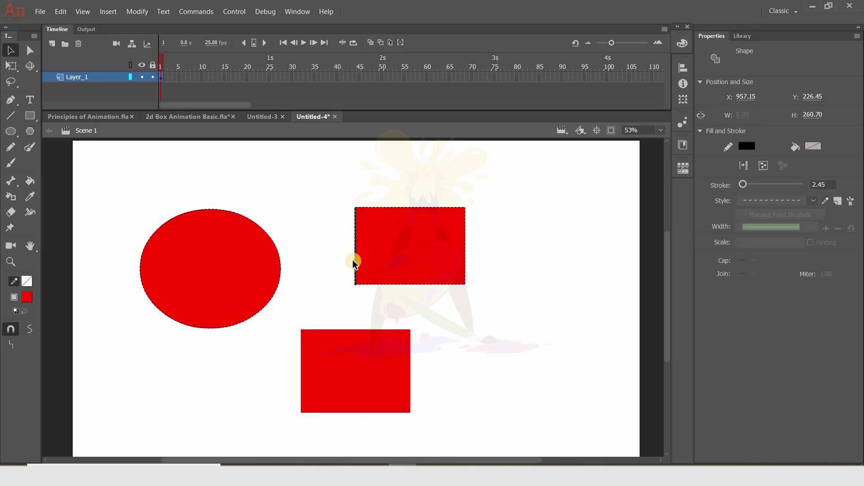
pyautogui.click(339, 292)
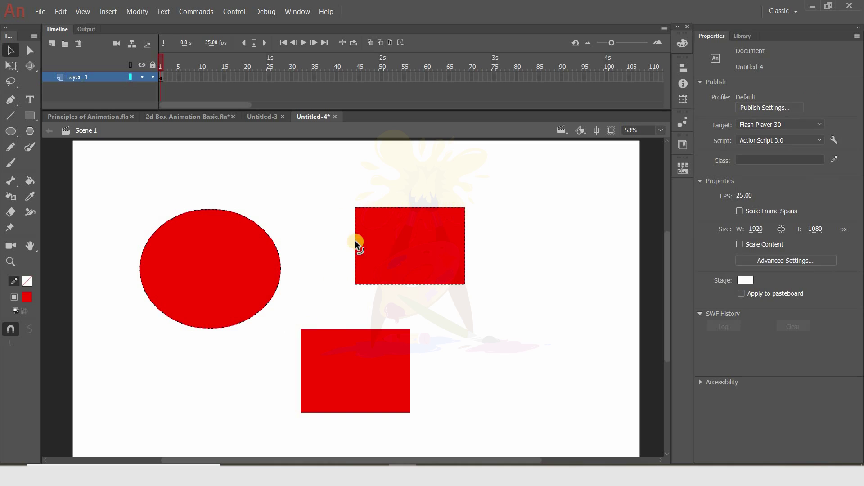
pyautogui.click(350, 276)
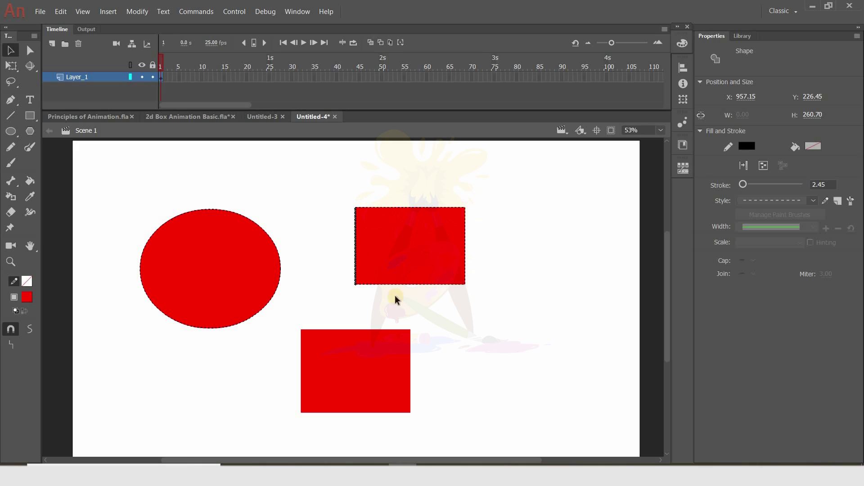
pyautogui.click(341, 260)
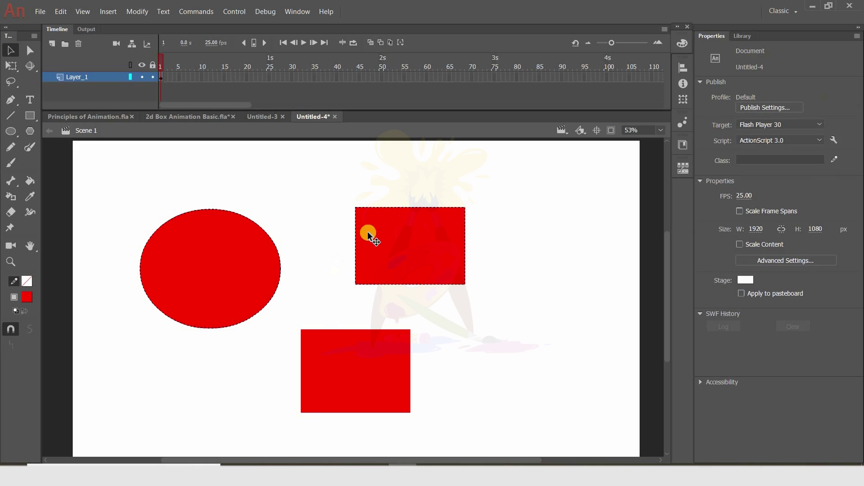
# Step: Select the entire outline of the upper rectangle at once, without its fill, and deselect it
pyautogui.doubleClick(353, 233)
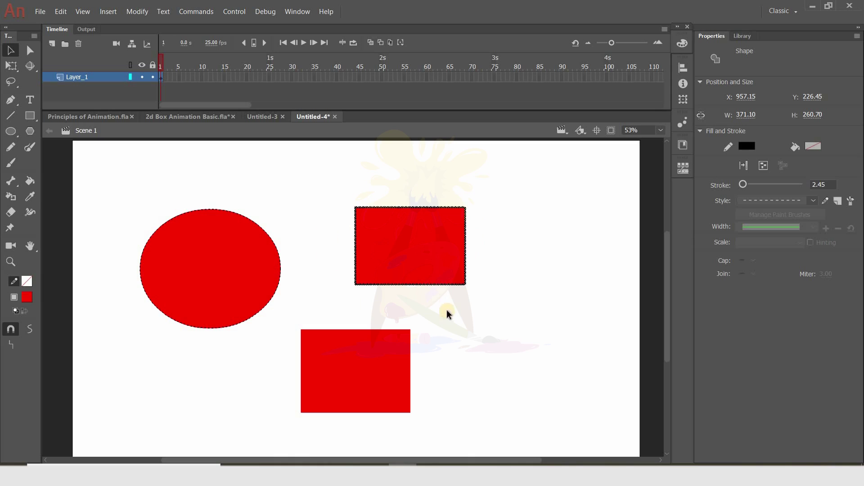
pyautogui.click(401, 204)
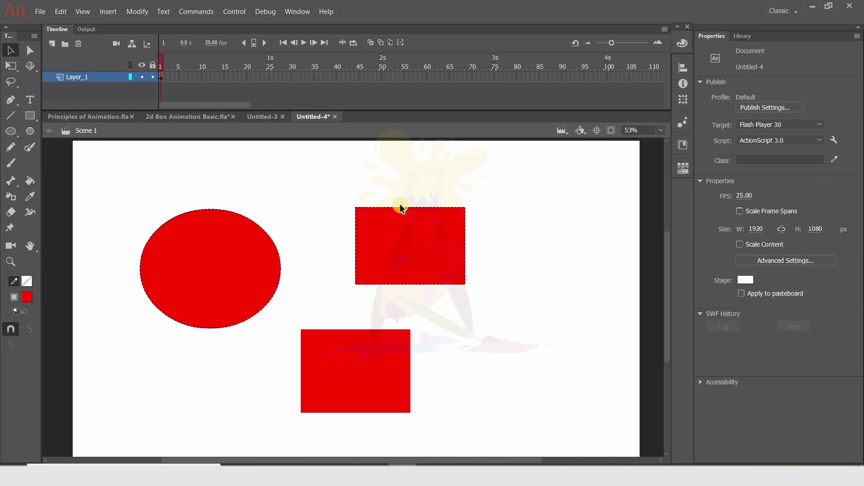
# Step: Bend the top and bottom edges of both rectangles upward into shallow arcs with the Selection tool
pyautogui.moveTo(405, 207); pyautogui.dragTo(408, 194)
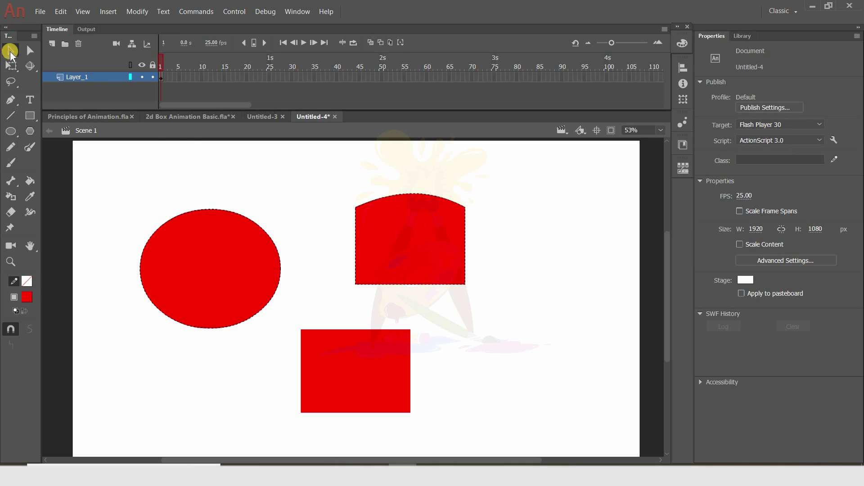
pyautogui.moveTo(418, 286); pyautogui.dragTo(417, 276)
pyautogui.moveTo(368, 329); pyautogui.dragTo(368, 316)
pyautogui.moveTo(349, 411); pyautogui.dragTo(349, 402)
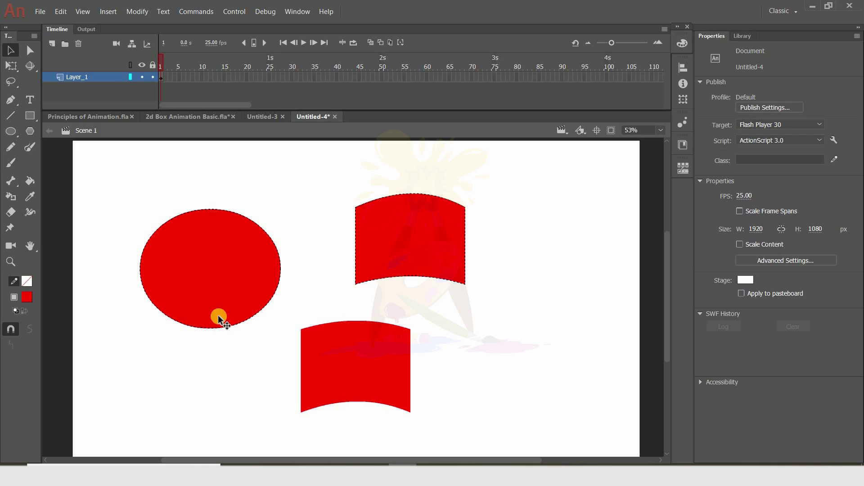
# Step: Stretch the oval's bottom edge downward and undo the change
pyautogui.moveTo(213, 333); pyautogui.dragTo(205, 362)
pyautogui.hotkey('ctrl', 'z')
# Step: Marquee-select the whole upper curved shape with its outline and fill, and deselect it
pyautogui.moveTo(478, 184); pyautogui.dragTo(332, 290)
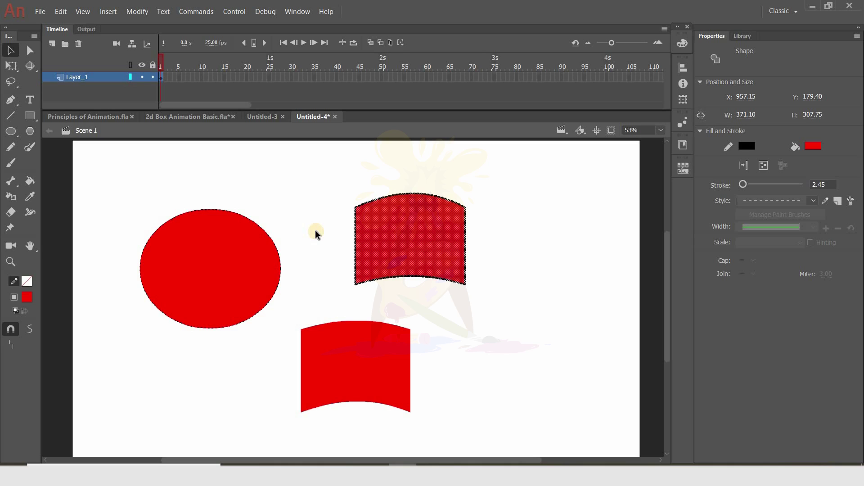
pyautogui.click(311, 264)
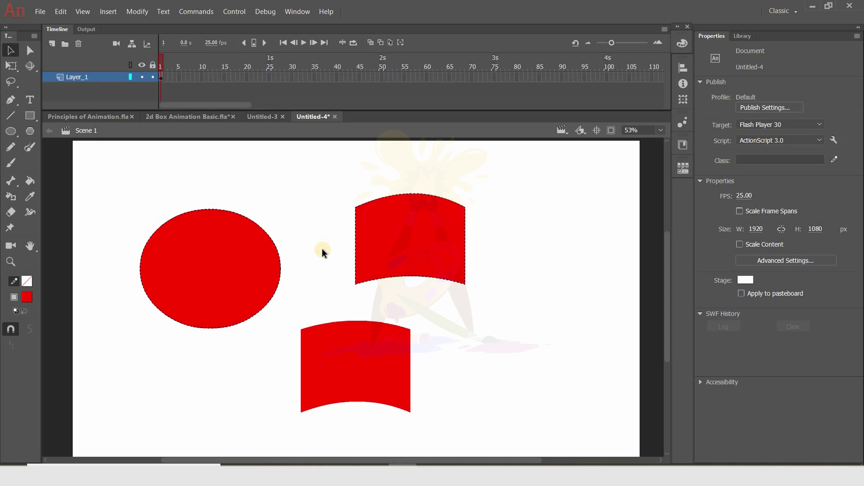
# Step: View the list in the Principles of Animation.fla document and return to the Untitled-4 drawing
pyautogui.click(99, 116)
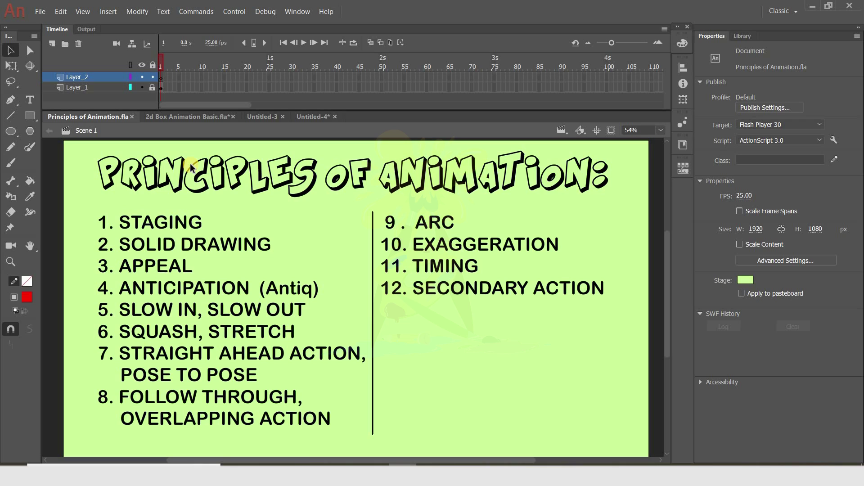
pyautogui.click(313, 117)
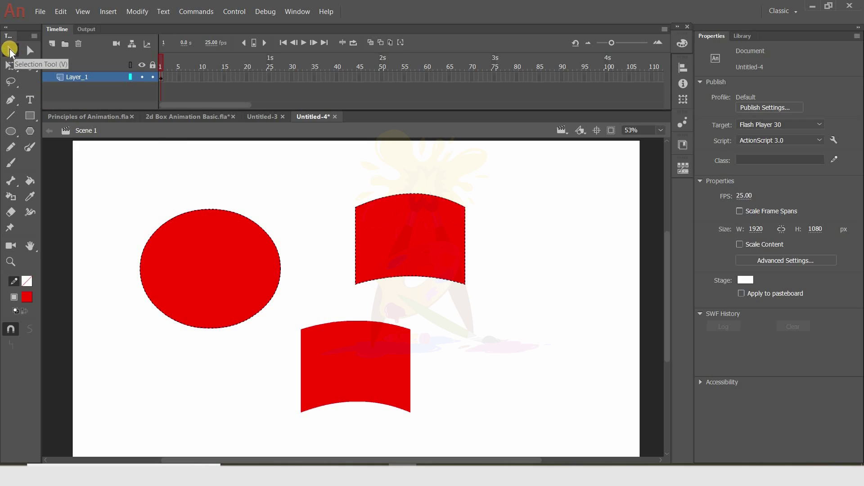
# Step: Marquee-select all three red shapes on the stage with the Selection tool and deselect them
pyautogui.click(299, 223)
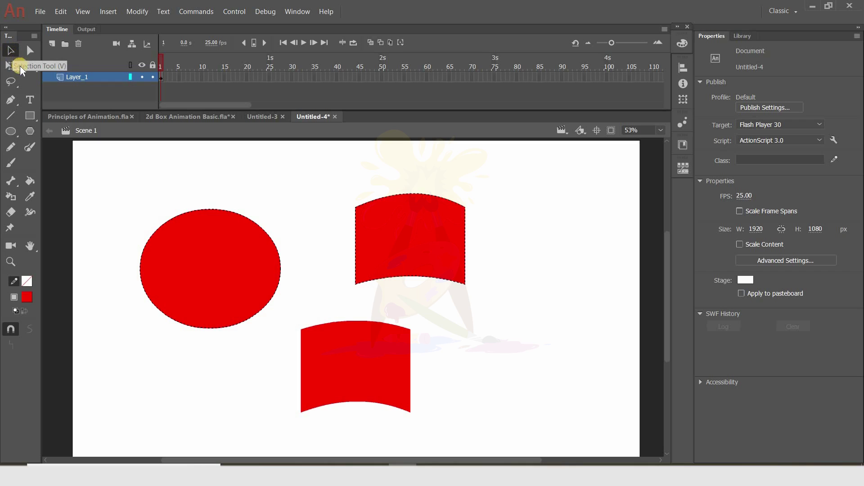
pyautogui.moveTo(503, 158); pyautogui.dragTo(124, 439)
pyautogui.click(116, 203)
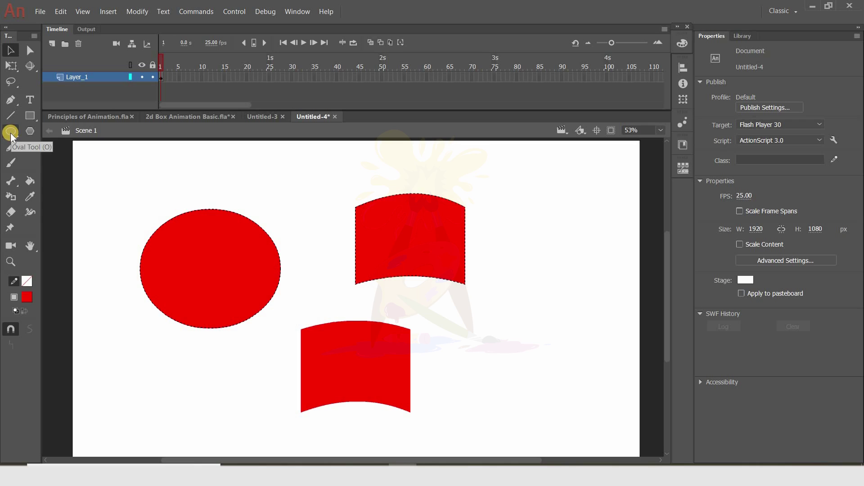
# Step: Go through the Rectangle tool's variants, the PolyStar tool's settings and the Hand tool
pyautogui.click(30, 116)
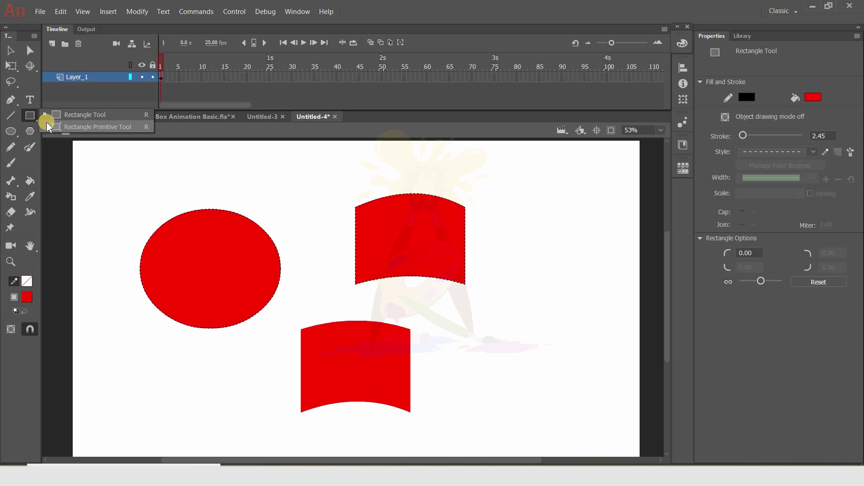
pyautogui.click(29, 131)
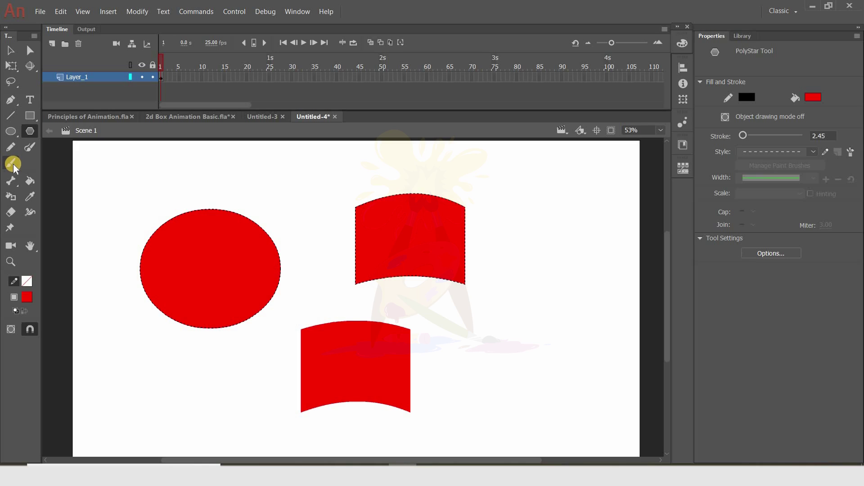
pyautogui.click(32, 247)
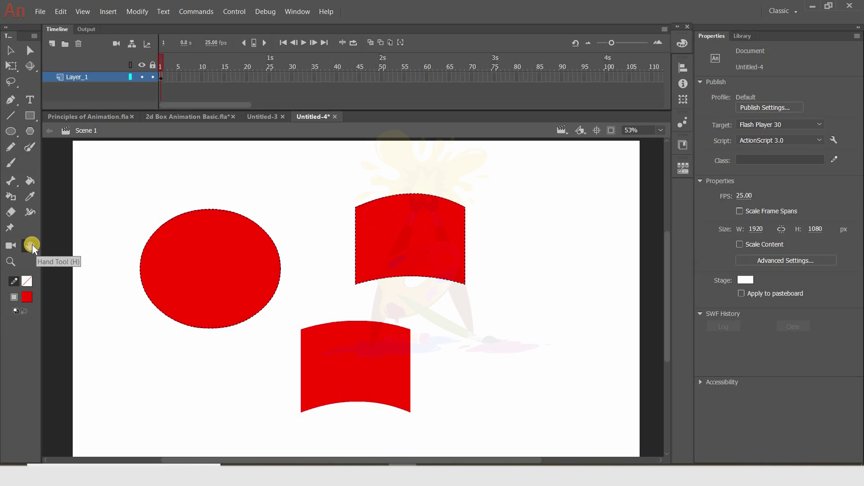
# Step: Pan the stage with the temporary hand while the Selection tool stays active, bringing all three shapes back into view
pyautogui.press('v')
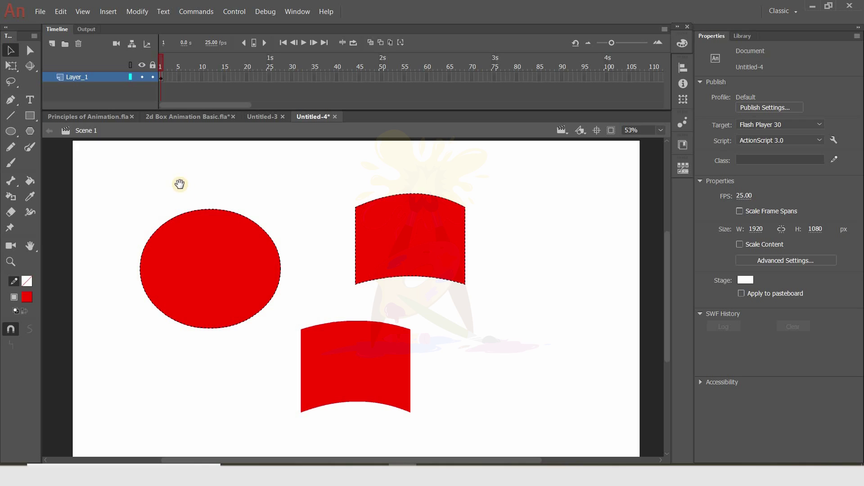
pyautogui.moveTo(188, 185); pyautogui.dragTo(149, 201)
pyautogui.moveTo(384, 216); pyautogui.dragTo(320, 201)
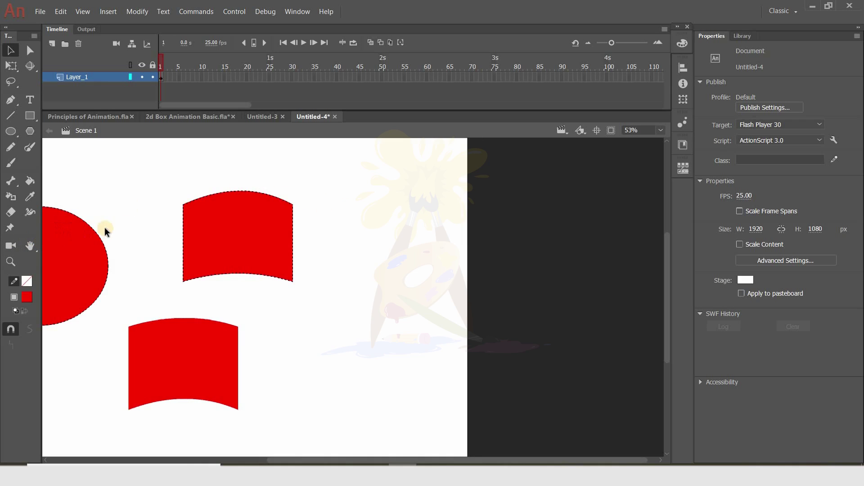
pyautogui.moveTo(234, 207); pyautogui.dragTo(303, 207)
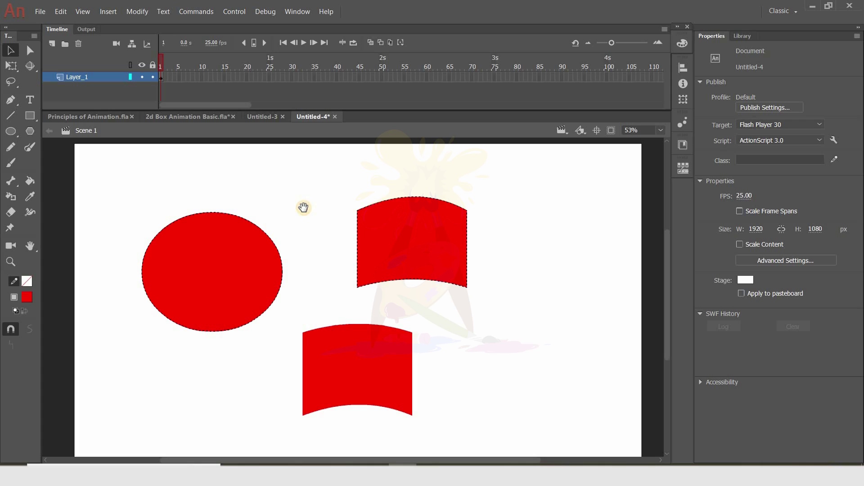
pyautogui.moveTo(304, 208); pyautogui.dragTo(304, 209)
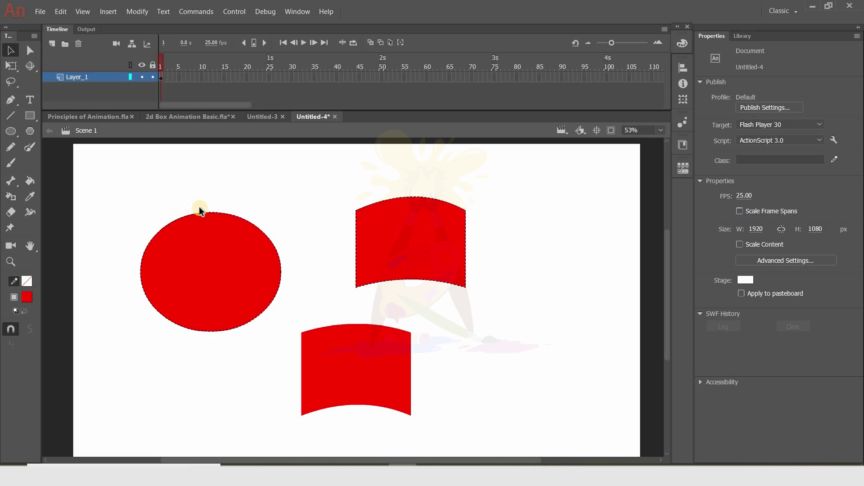
# Step: Pan the stage slightly with the Hand tool and switch back to the Selection tool
pyautogui.press('h')
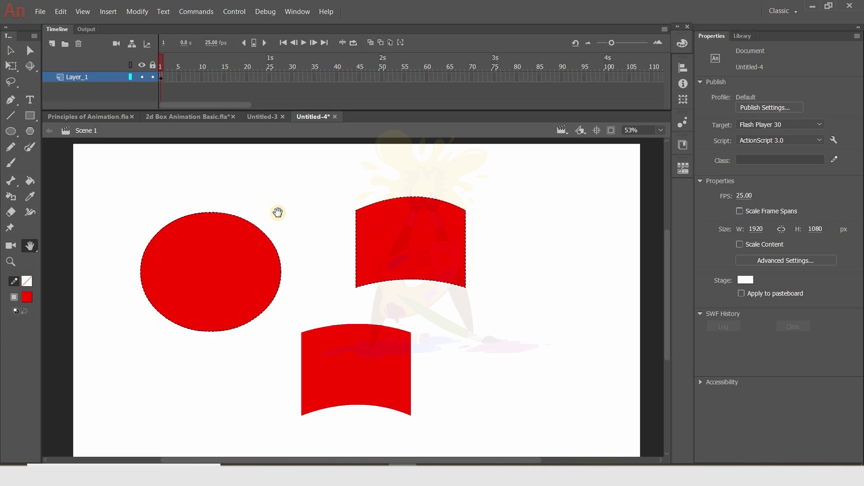
pyautogui.moveTo(272, 195); pyautogui.dragTo(249, 200)
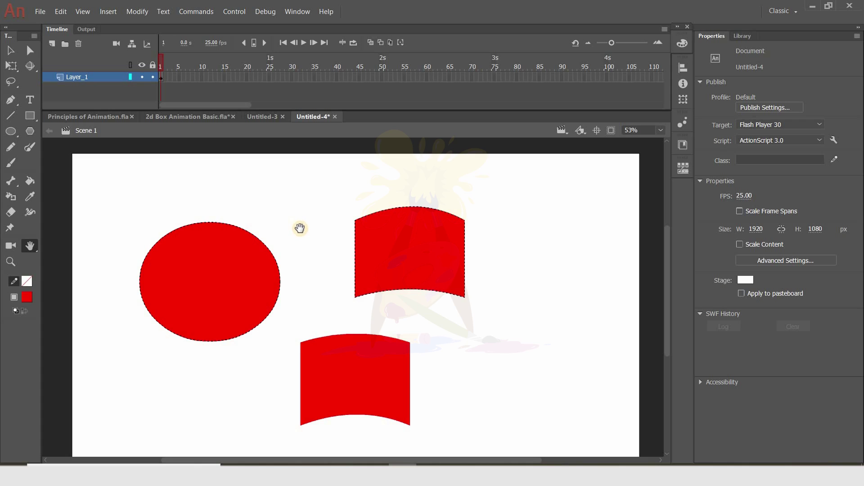
pyautogui.click(10, 50)
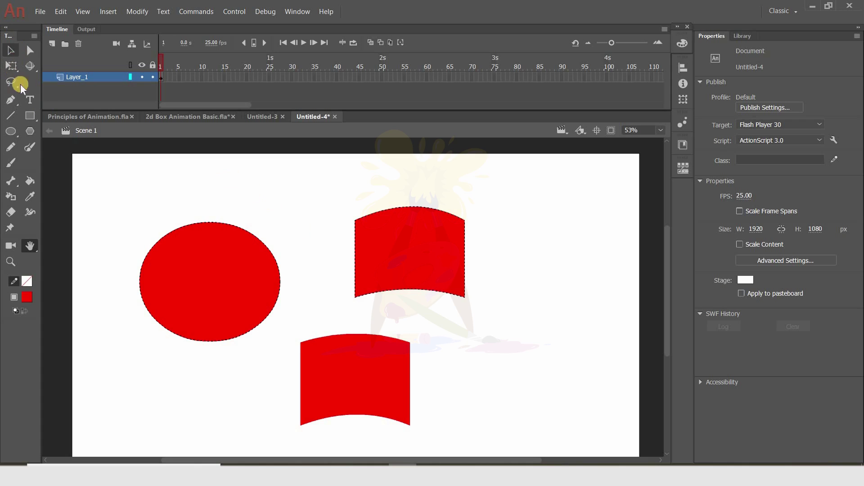
pyautogui.click(11, 50)
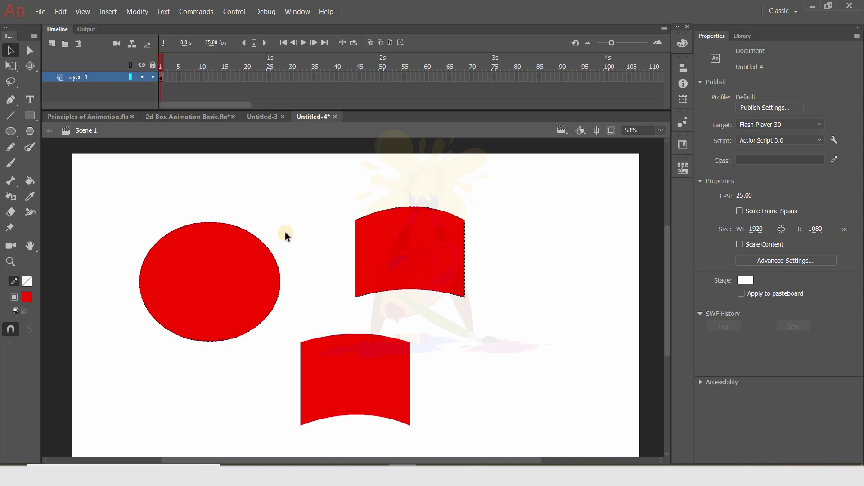
# Step: Change the oval's dashed outline to a solid style with a stroke size of 26.35
pyautogui.click(9, 262)
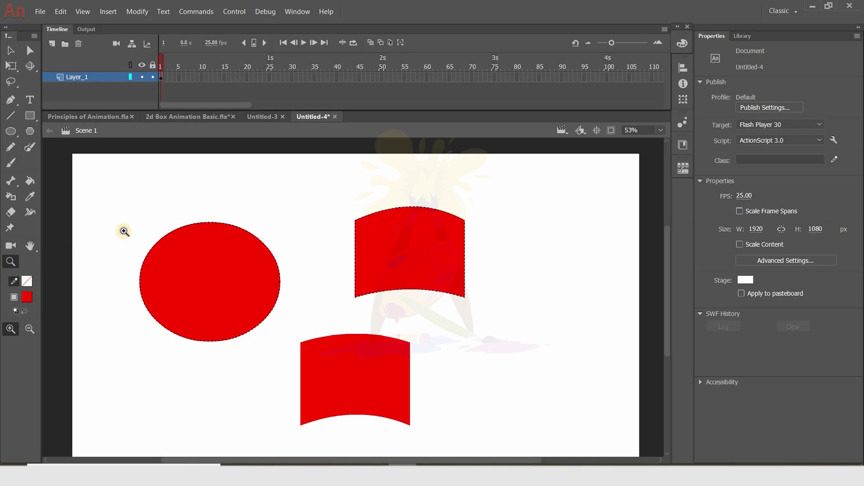
pyautogui.click(138, 240)
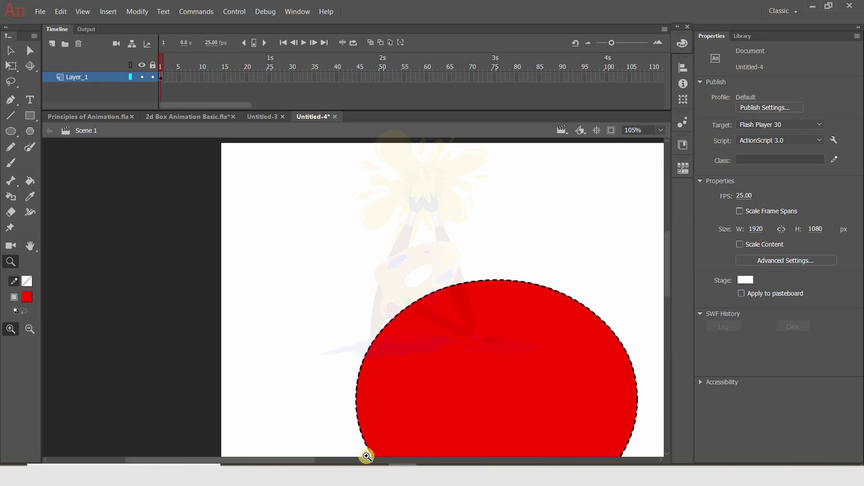
pyautogui.moveTo(378, 449); pyautogui.dragTo(287, 362)
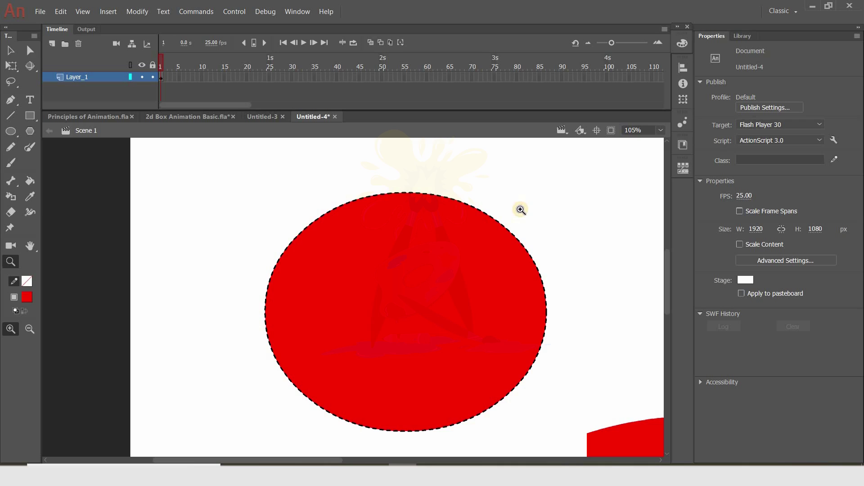
pyautogui.click(10, 50)
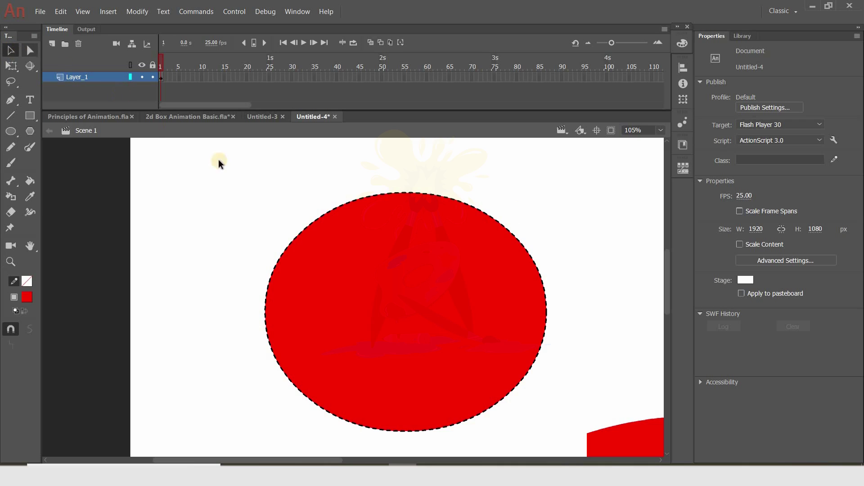
pyautogui.click(303, 230)
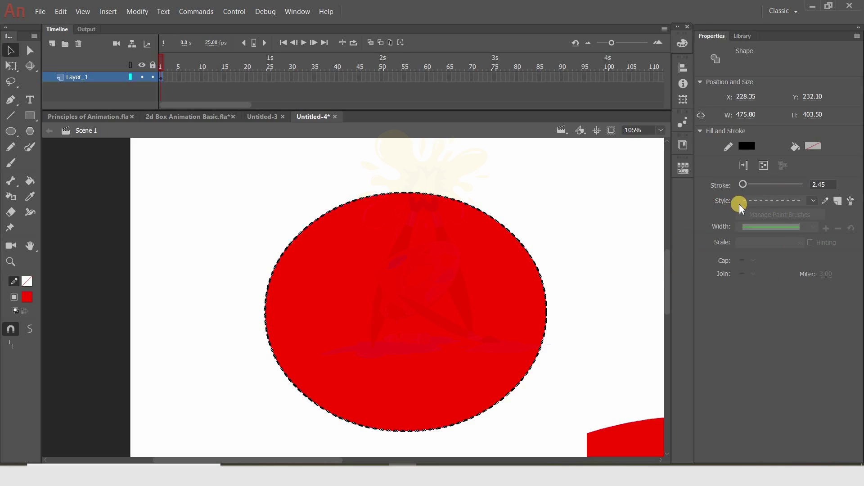
pyautogui.click(812, 200)
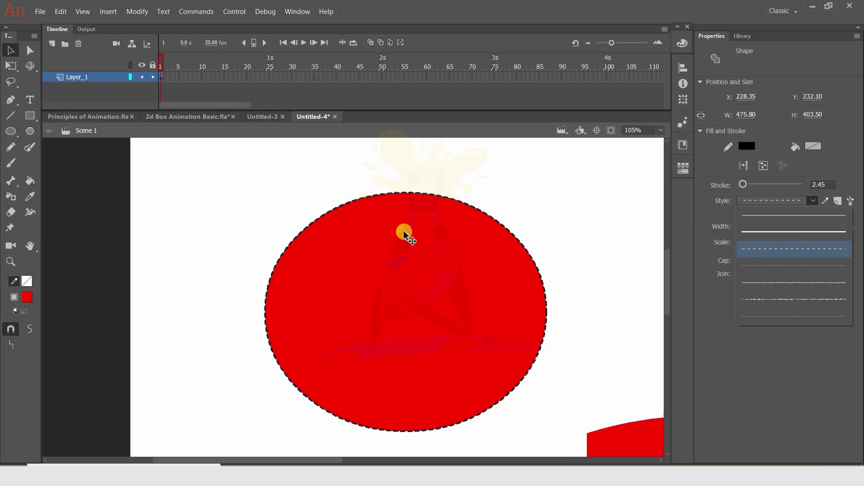
pyautogui.click(764, 231)
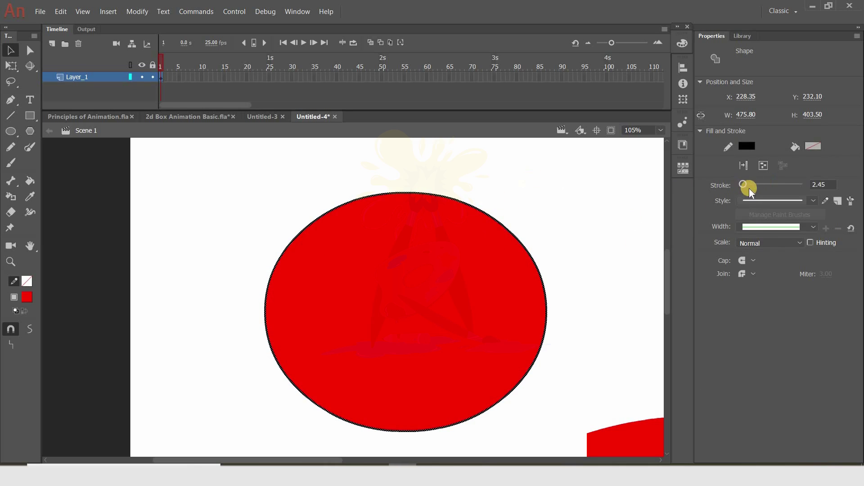
pyautogui.moveTo(744, 184)
pyautogui.mouseDown()
pyautogui.moveTo(760, 182)
pyautogui.moveTo(750, 184)
pyautogui.mouseUp()
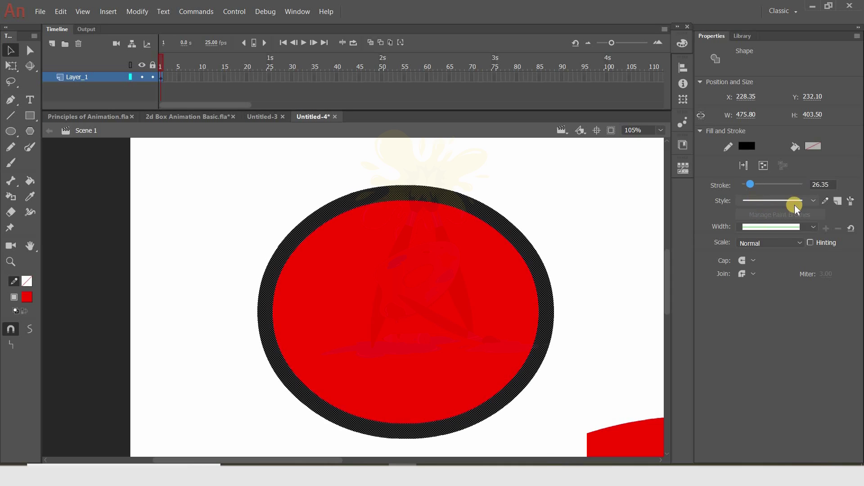
# Step: Try a speckled stroke style on the oval's outline and browse the Arrows Special brushes in the Brush Library
pyautogui.click(812, 199)
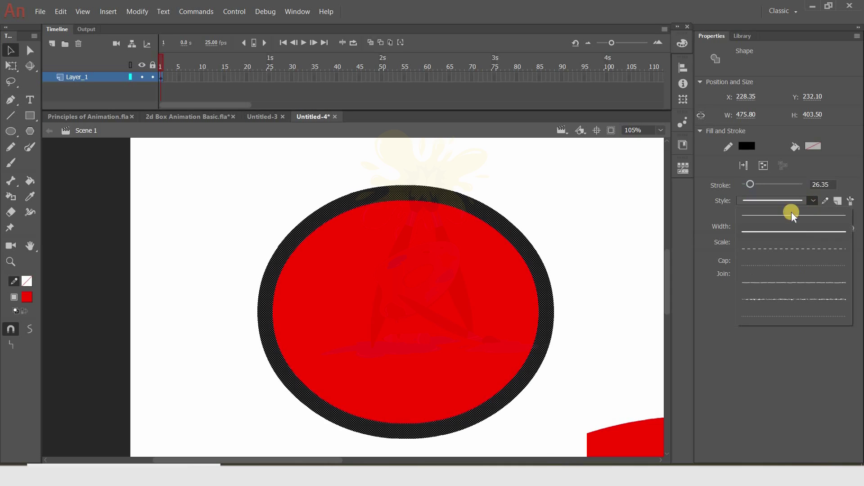
pyautogui.click(785, 297)
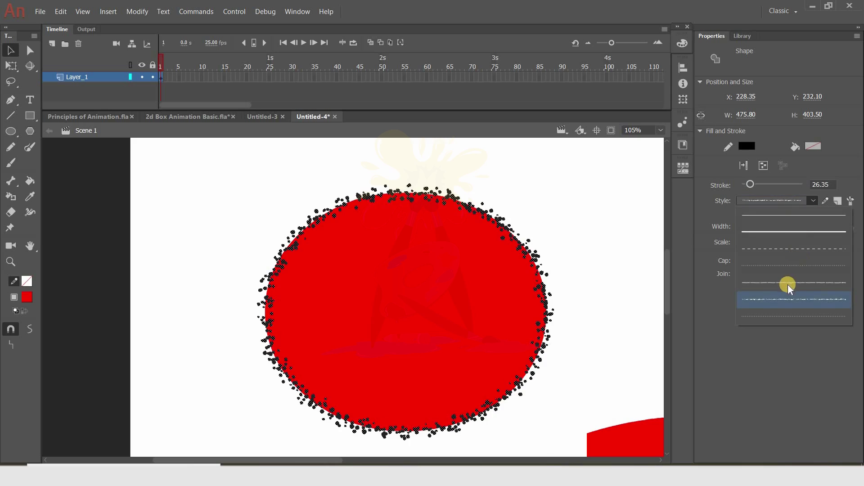
pyautogui.click(851, 201)
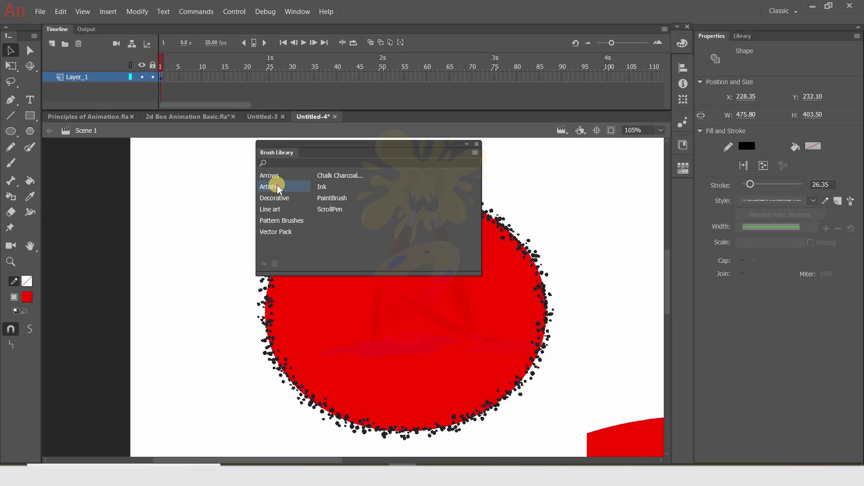
pyautogui.click(337, 175)
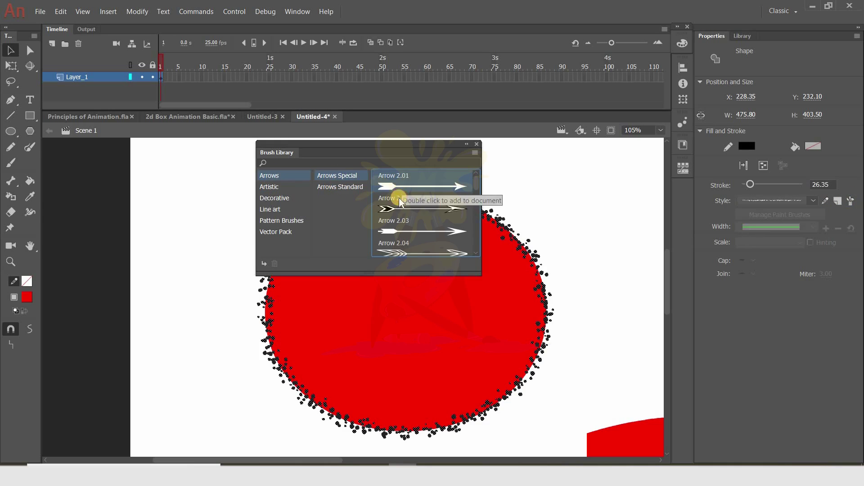
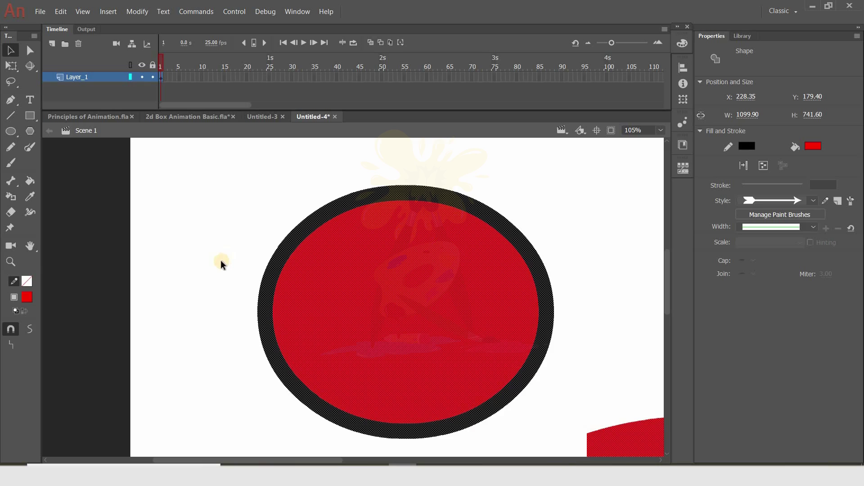
# Step: Pan across the selected shapes, fit the stage in the window and deselect everything
pyautogui.moveTo(168, 270); pyautogui.dragTo(115, 265)
pyautogui.moveTo(486, 202); pyautogui.dragTo(447, 231)
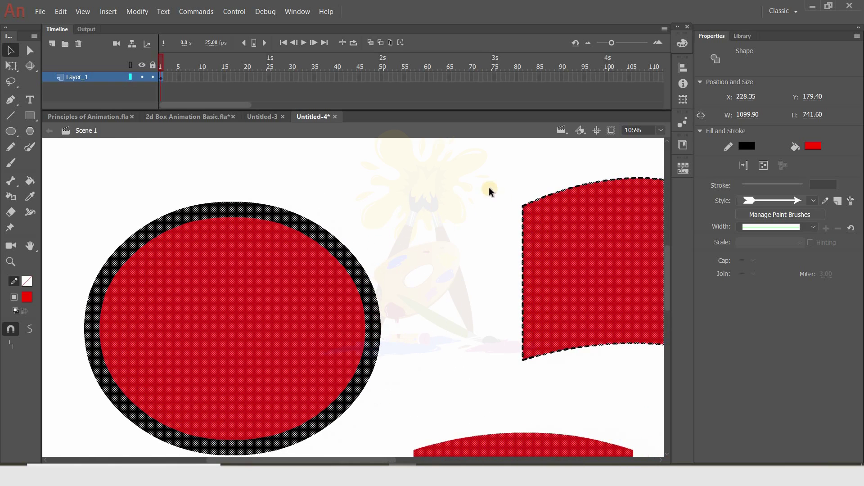
pyautogui.click(659, 131)
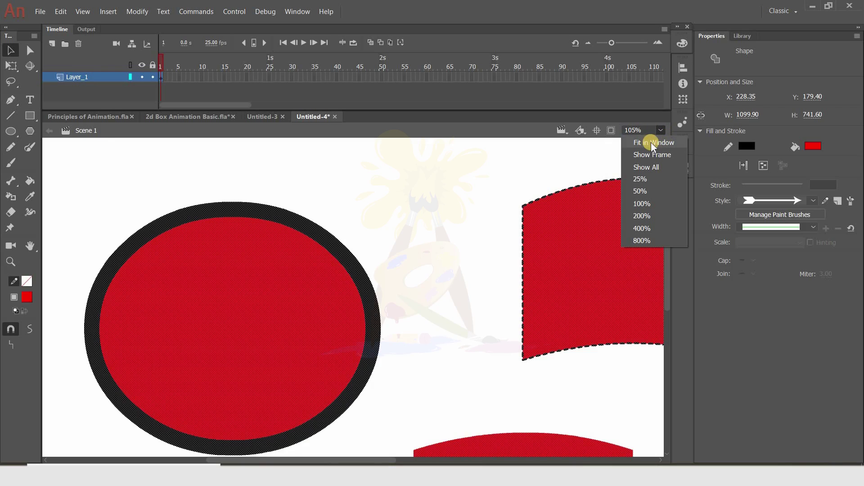
pyautogui.click(651, 142)
pyautogui.click(547, 255)
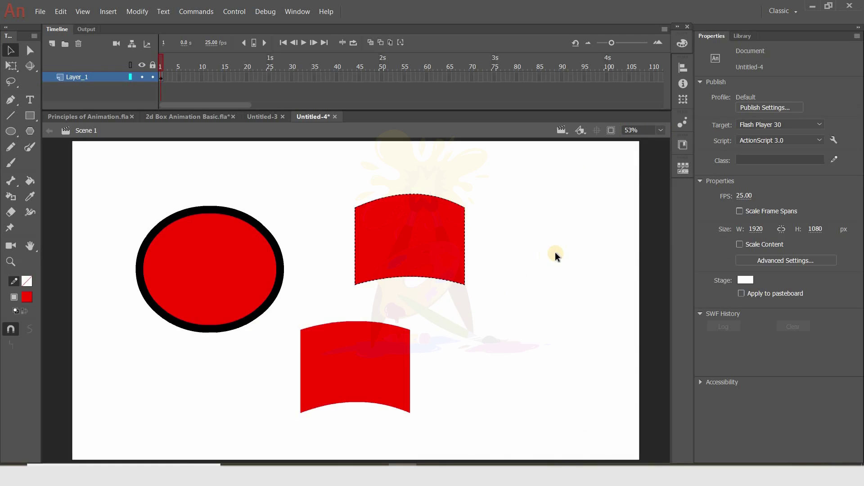
# Step: Zoom the stage out to 26%, in to 105% and finally to 53%, and clear the selection of the lower curved shape
pyautogui.hotkey('ctrl', '-')
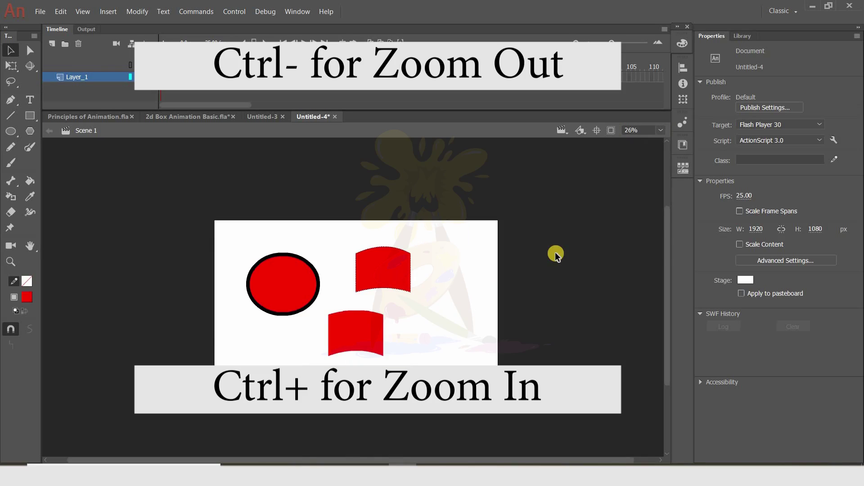
pyautogui.hotkey('ctrl', '=')
pyautogui.hotkey('ctrl', '=')
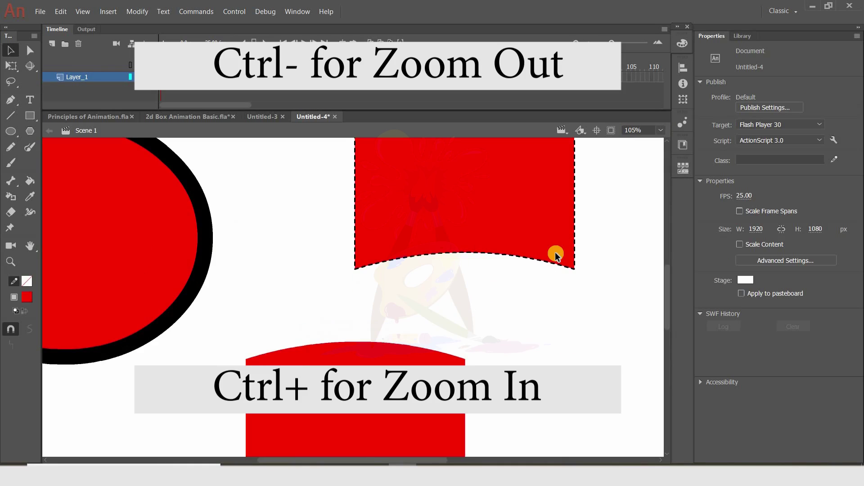
pyautogui.hotkey('ctrl', '-')
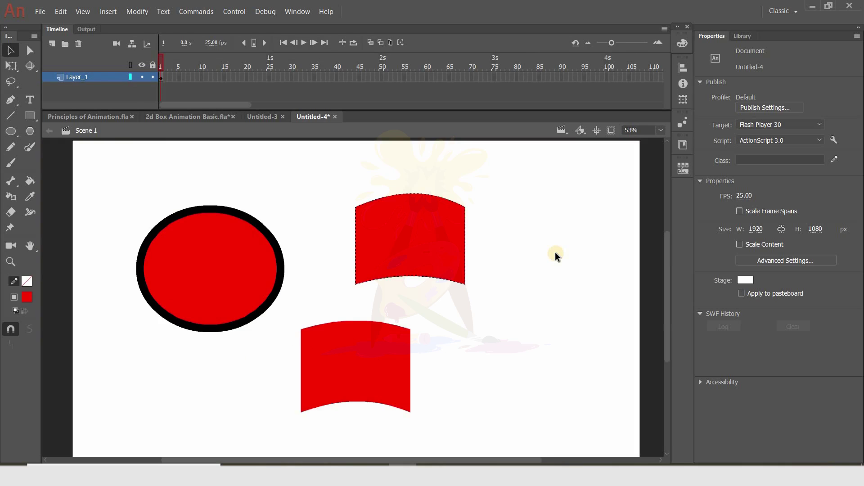
pyautogui.hotkey('ctrl', '-')
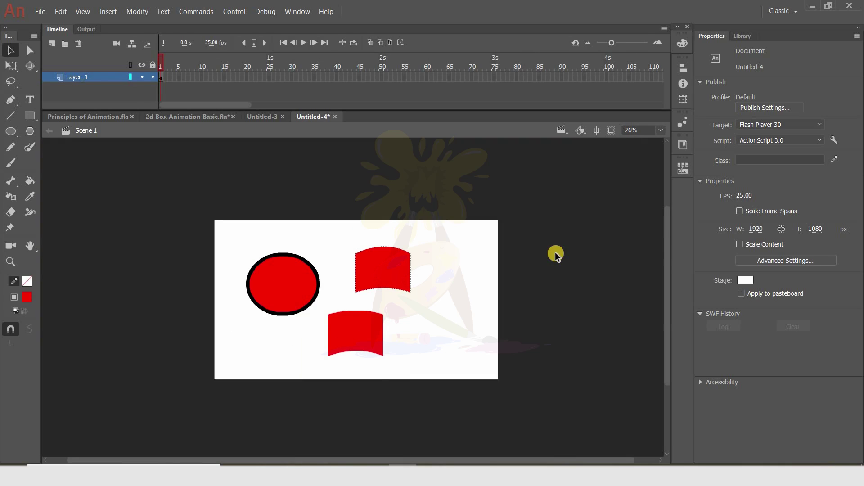
pyautogui.hotkey('ctrl', '=')
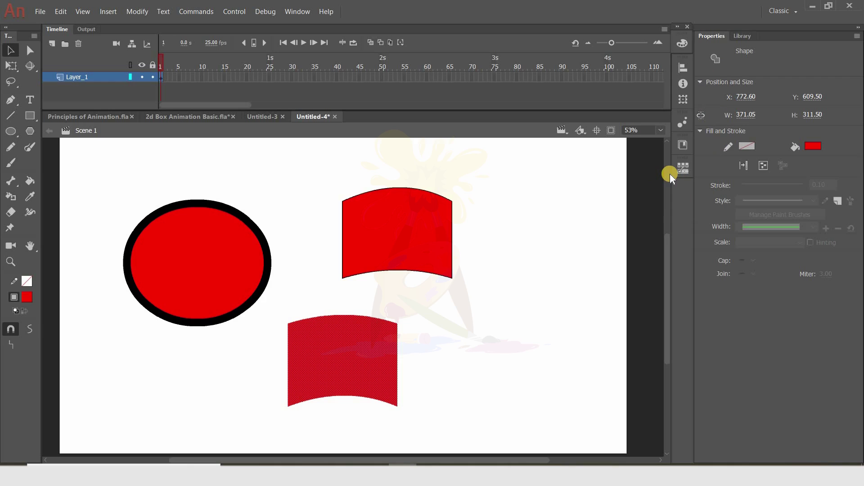
pyautogui.click(608, 158)
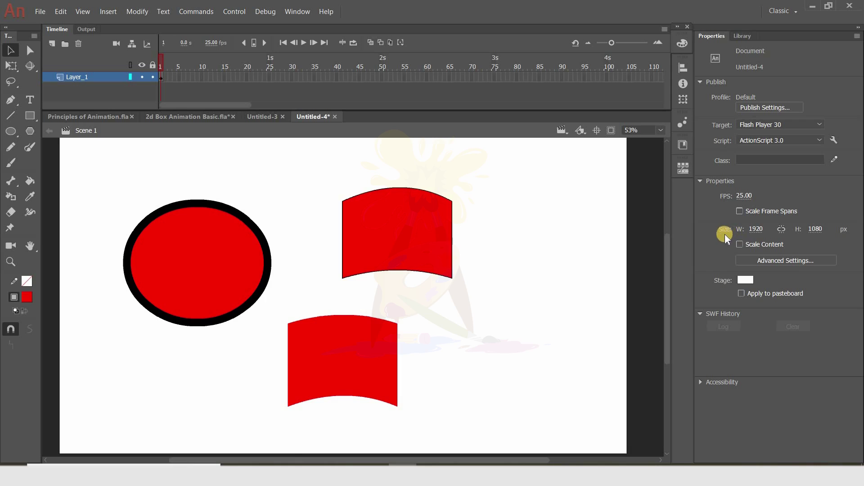
# Step: Set the stage colour to white (#FFFFFF) and delete the oval and both curved shapes
pyautogui.click(745, 280)
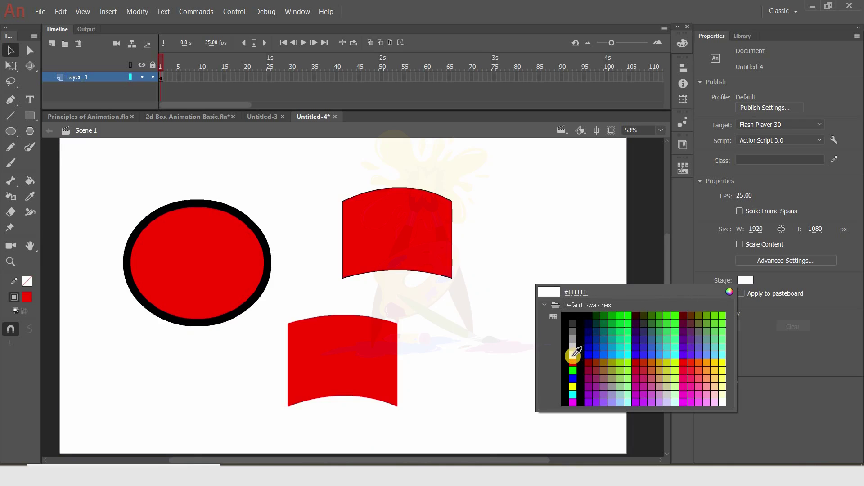
pyautogui.click(574, 355)
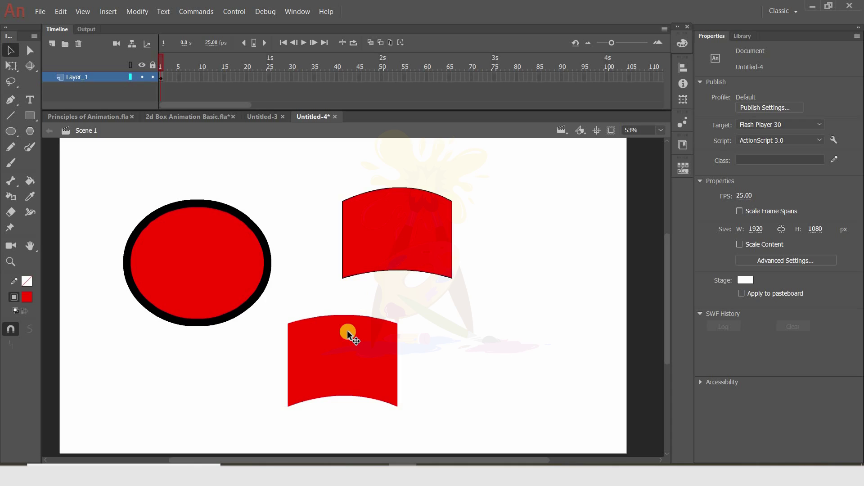
pyautogui.moveTo(508, 166); pyautogui.dragTo(91, 433)
pyautogui.press('Delete')
# Step: Draw a red rectangle about 390 by 314 px with a thick black outline in the left half of the stage
pyautogui.click(29, 115)
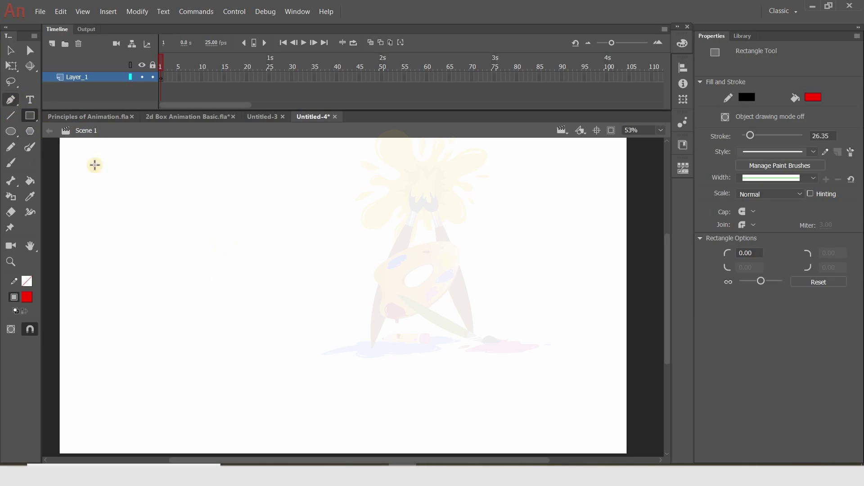
pyautogui.moveTo(157, 259)
pyautogui.mouseDown()
pyautogui.moveTo(230, 333)
pyautogui.moveTo(268, 353)
pyautogui.moveTo(282, 336)
pyautogui.mouseUp()
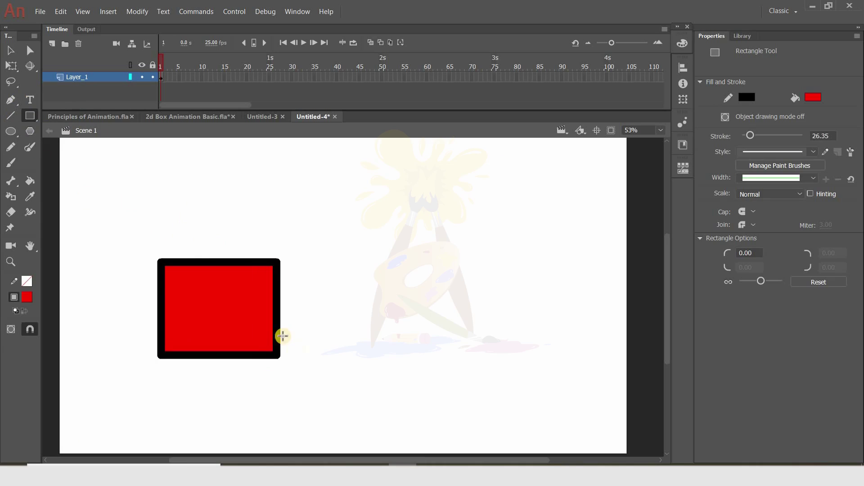
pyautogui.press('v')
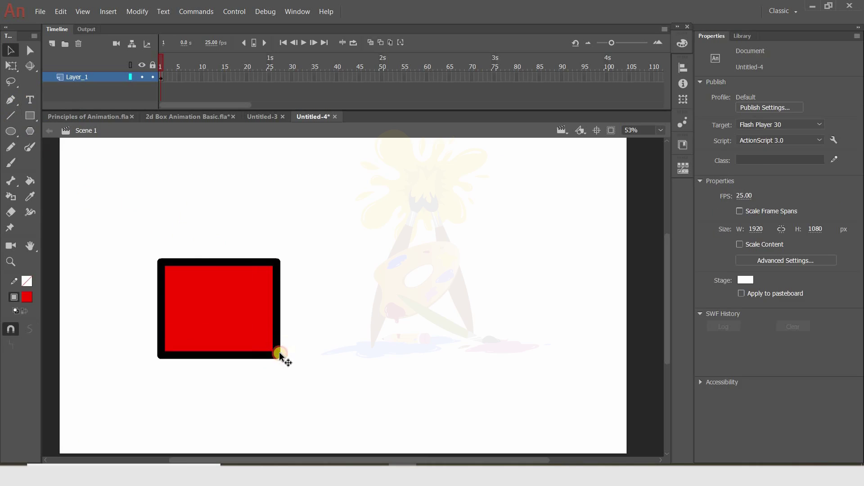
# Step: Select the rectangle's entire outline, set its stroke size to 5 and deselect it
pyautogui.click(278, 353)
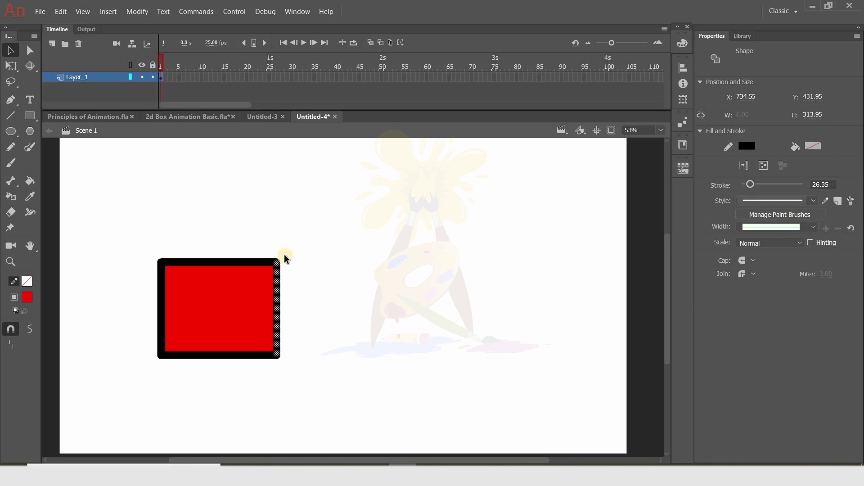
pyautogui.doubleClick(277, 337)
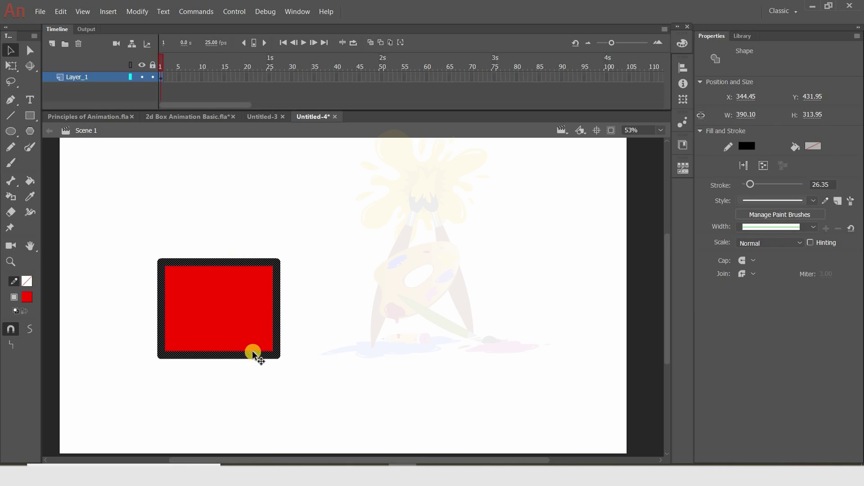
pyautogui.click(811, 184)
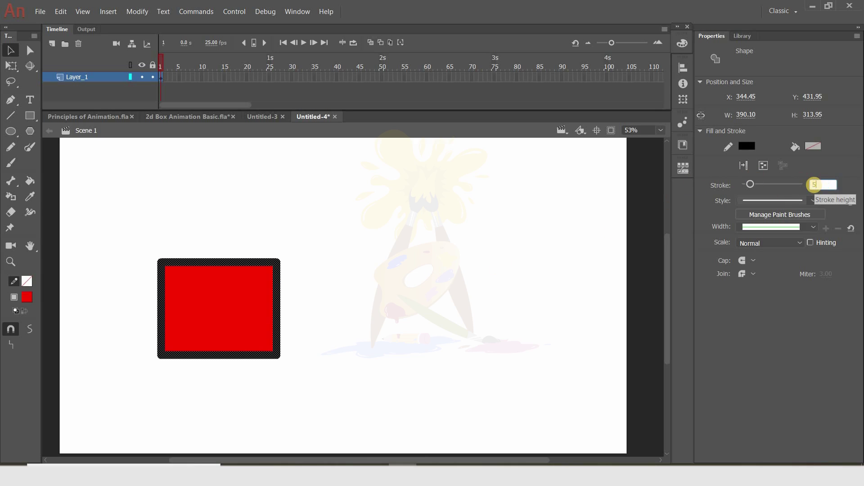
pyautogui.write('5')
pyautogui.press('Return')
pyautogui.click(304, 335)
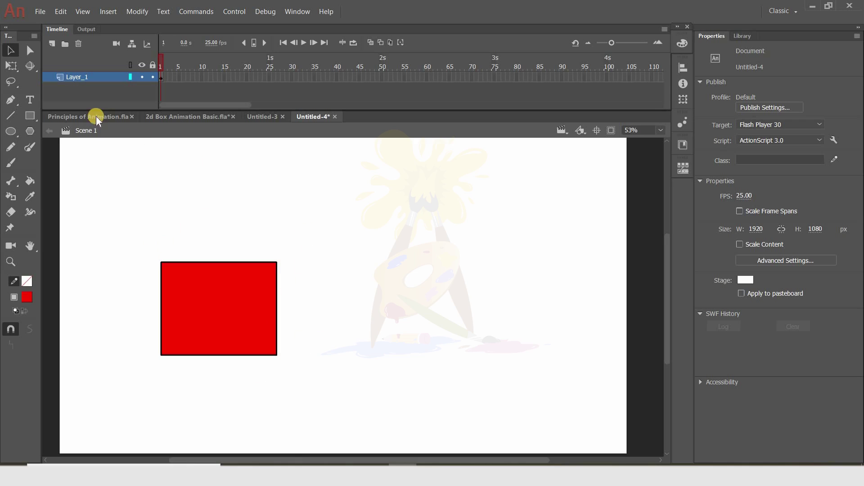
# Step: Look through the 2d Box Animation Basic.fla and Principles of Animation.fla documents, adjusting the timeline height, and return to Untitled-4
pyautogui.click(199, 116)
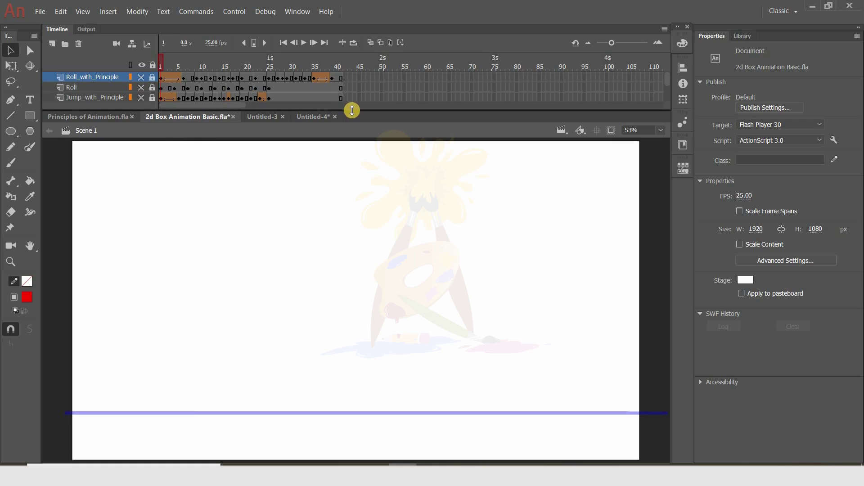
pyautogui.moveTo(352, 110); pyautogui.dragTo(344, 165)
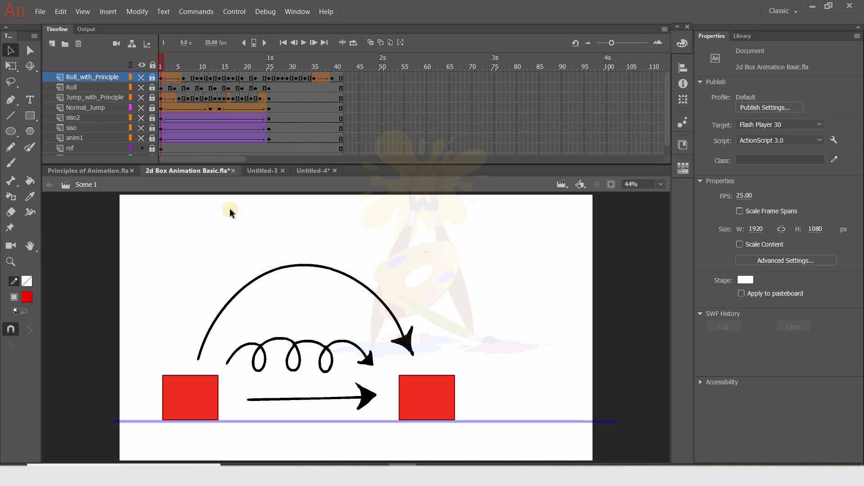
pyautogui.click(108, 173)
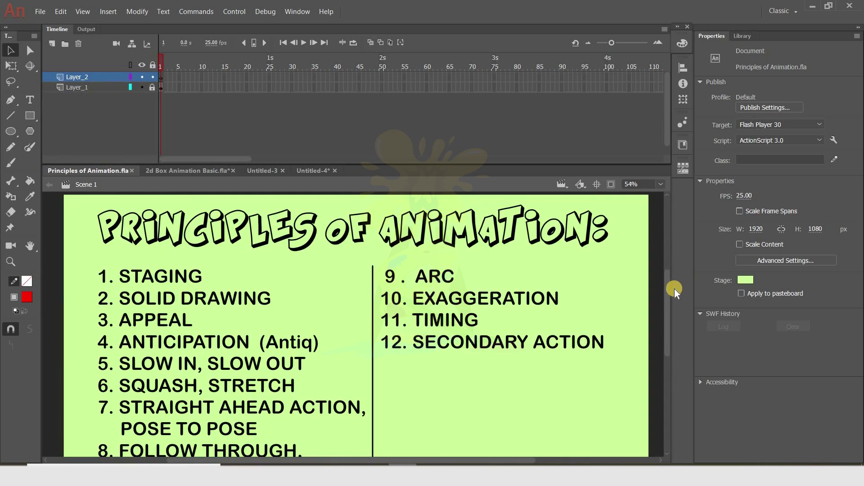
pyautogui.scroll(-1, 667, 295)
pyautogui.moveTo(466, 164); pyautogui.dragTo(464, 131)
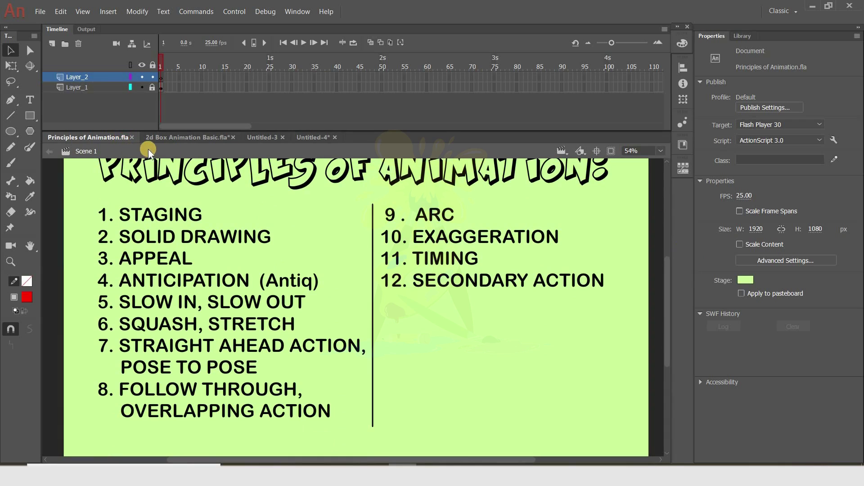
pyautogui.click(171, 136)
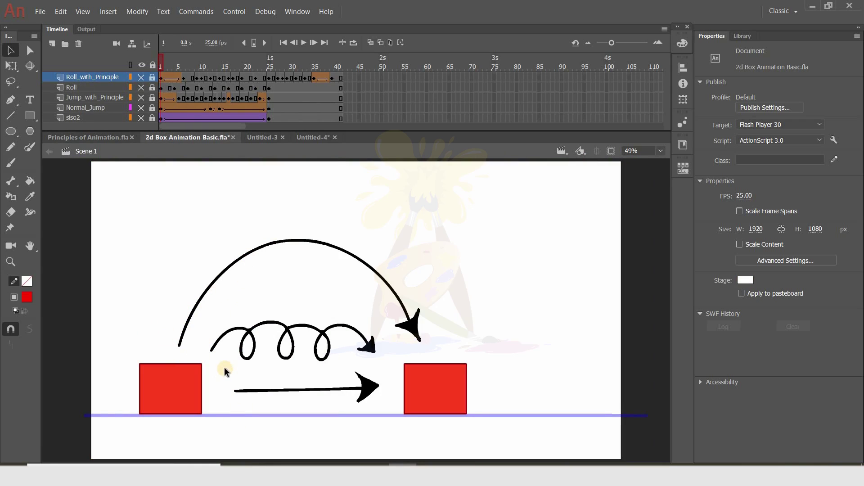
pyautogui.click(314, 137)
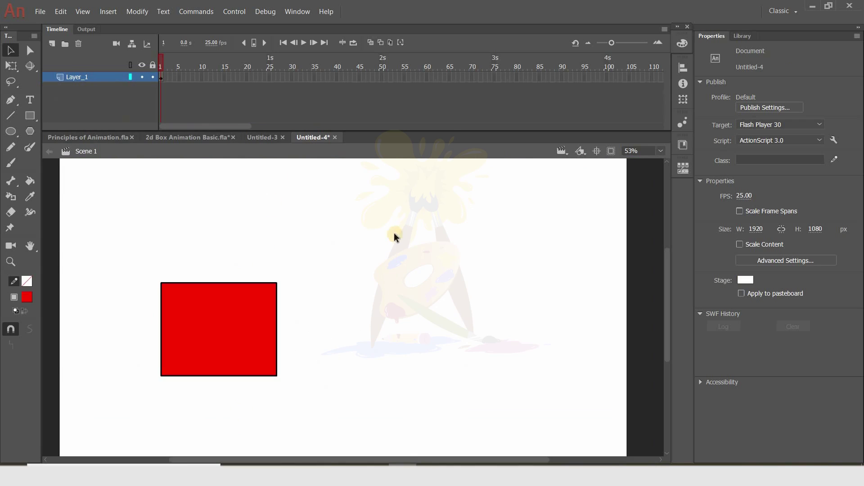
# Step: Select the whole rectangle with its outline to view its fill and stroke properties, and clear the selection
pyautogui.moveTo(308, 249); pyautogui.dragTo(110, 420)
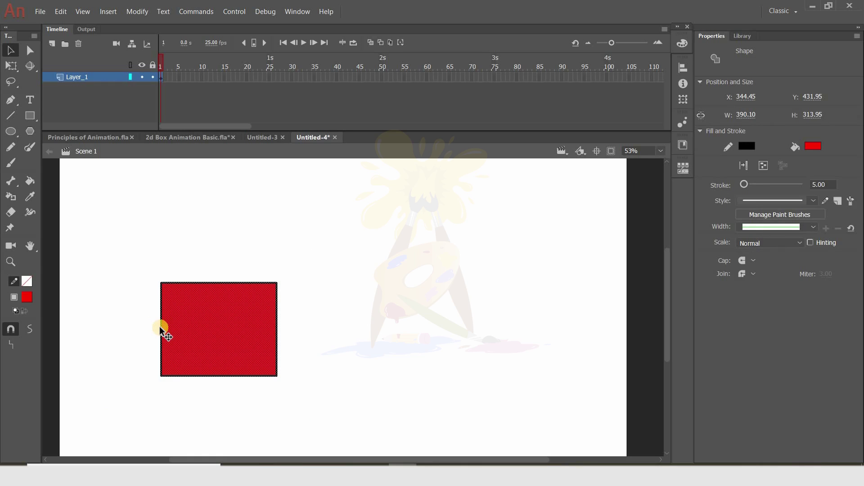
pyautogui.click(323, 261)
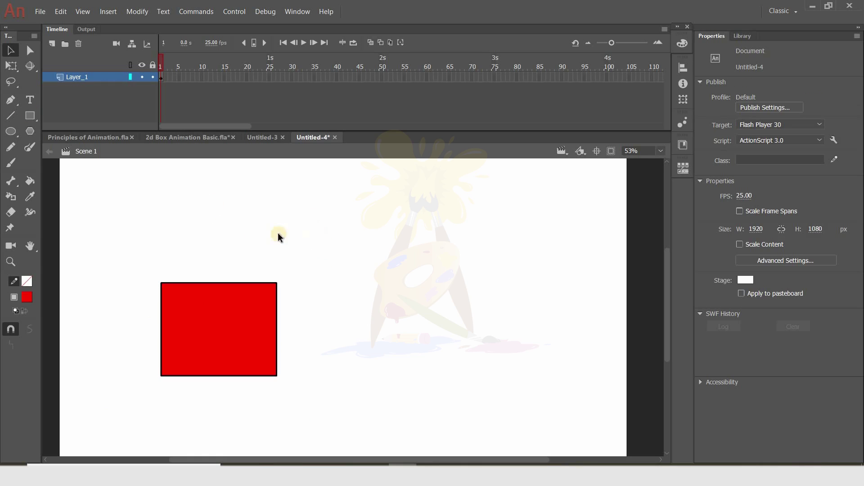
pyautogui.click(30, 116)
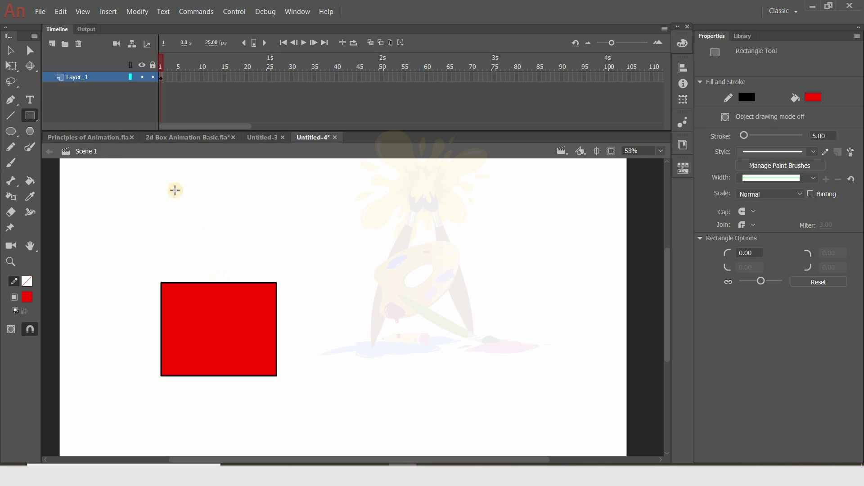
pyautogui.press('v')
pyautogui.moveTo(305, 255); pyautogui.dragTo(110, 403)
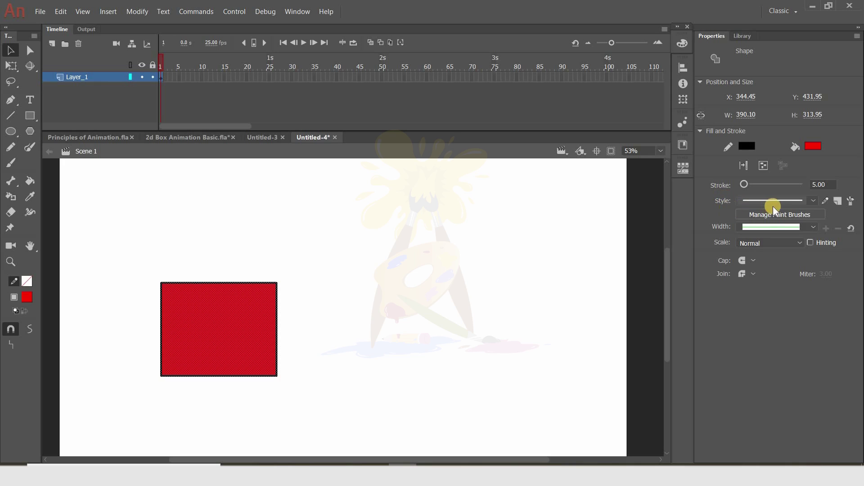
pyautogui.click(194, 264)
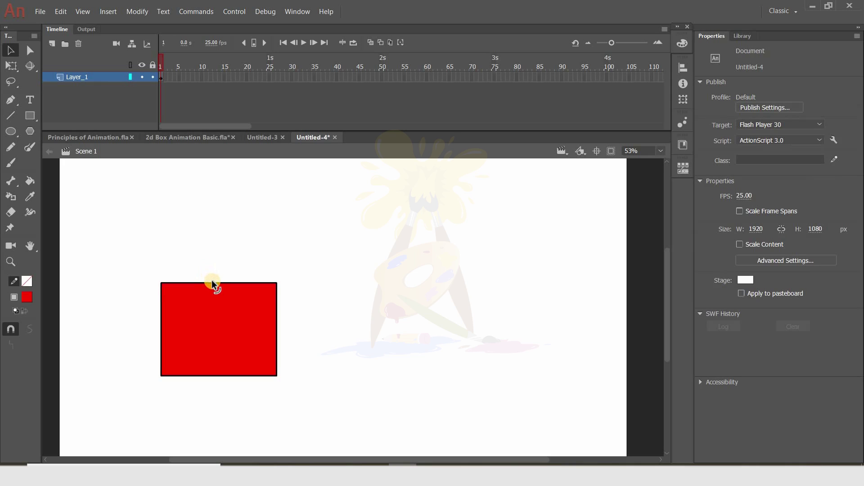
# Step: Bend the rectangle's top and right edges outward and its bottom and left edges inward, and pull its upper-right corner well upward
pyautogui.moveTo(215, 282); pyautogui.dragTo(215, 273)
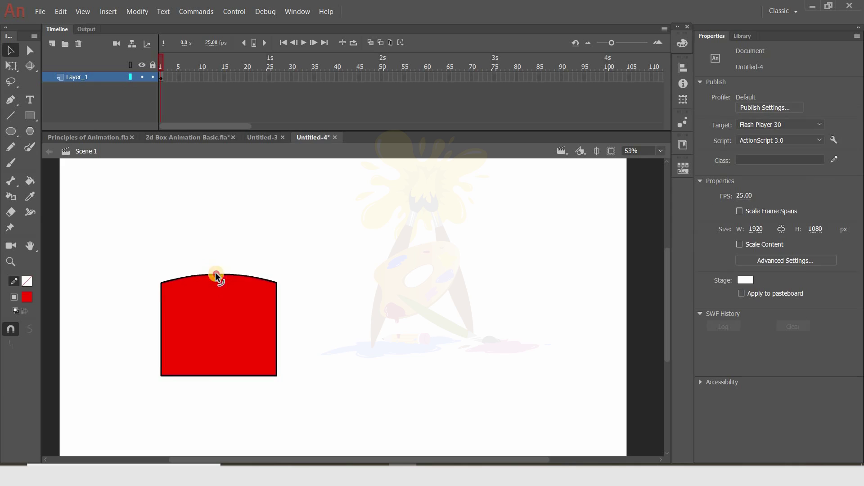
pyautogui.moveTo(209, 371); pyautogui.dragTo(210, 365)
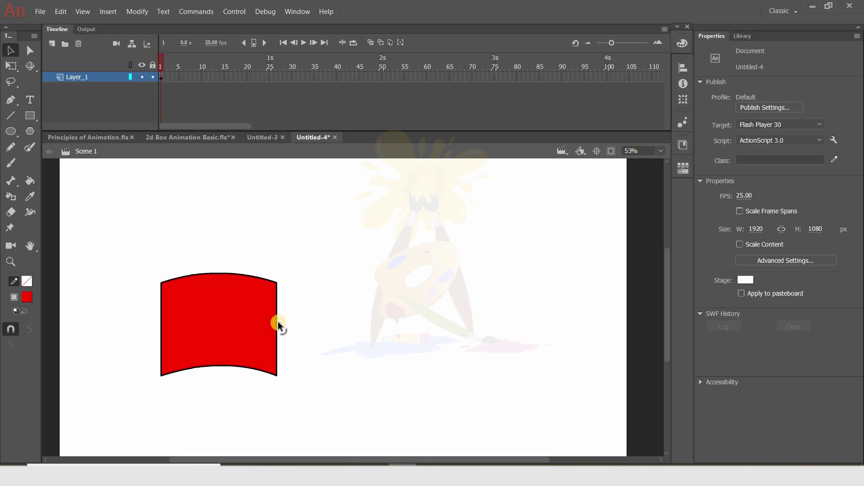
pyautogui.moveTo(277, 323); pyautogui.dragTo(286, 325)
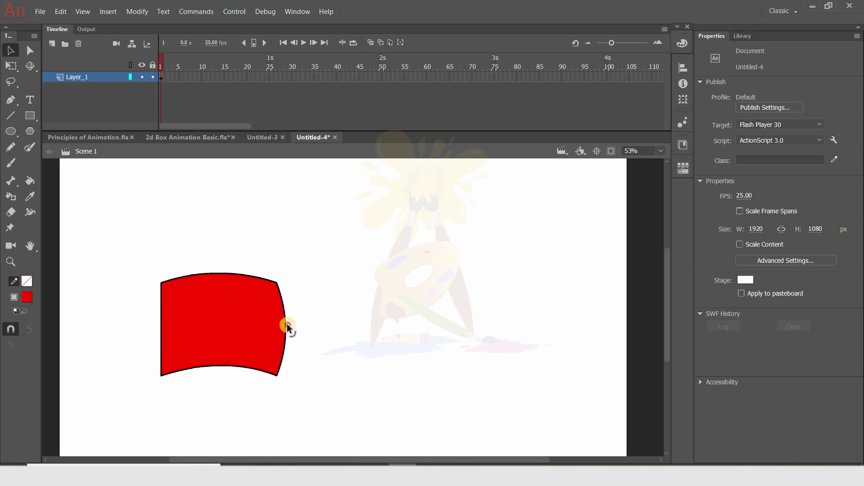
pyautogui.moveTo(160, 326); pyautogui.dragTo(168, 326)
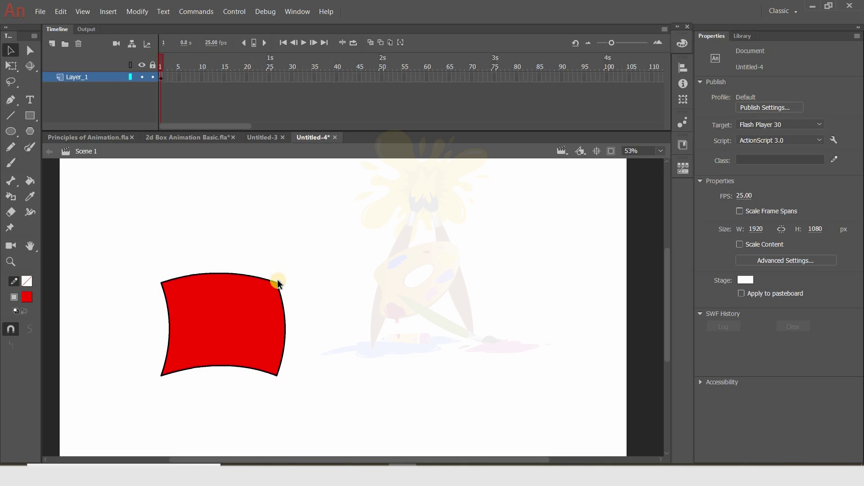
pyautogui.moveTo(276, 282); pyautogui.dragTo(294, 220)
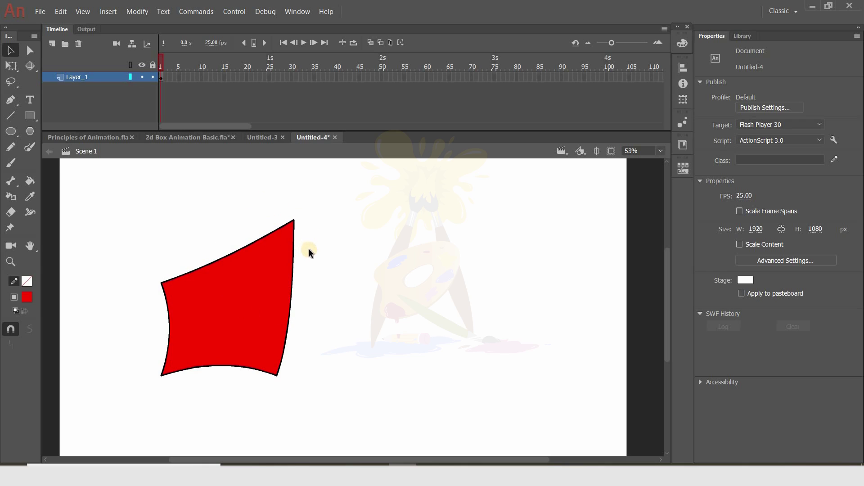